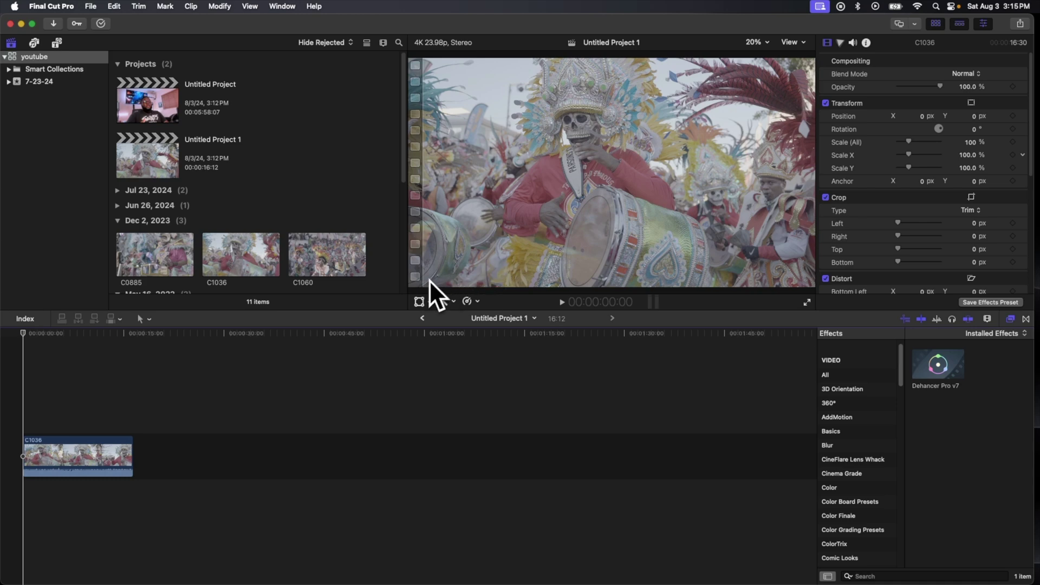
Step: Play and pause the parade clip, toggle skimming off, and bring up C1036's Info settings
key("space")
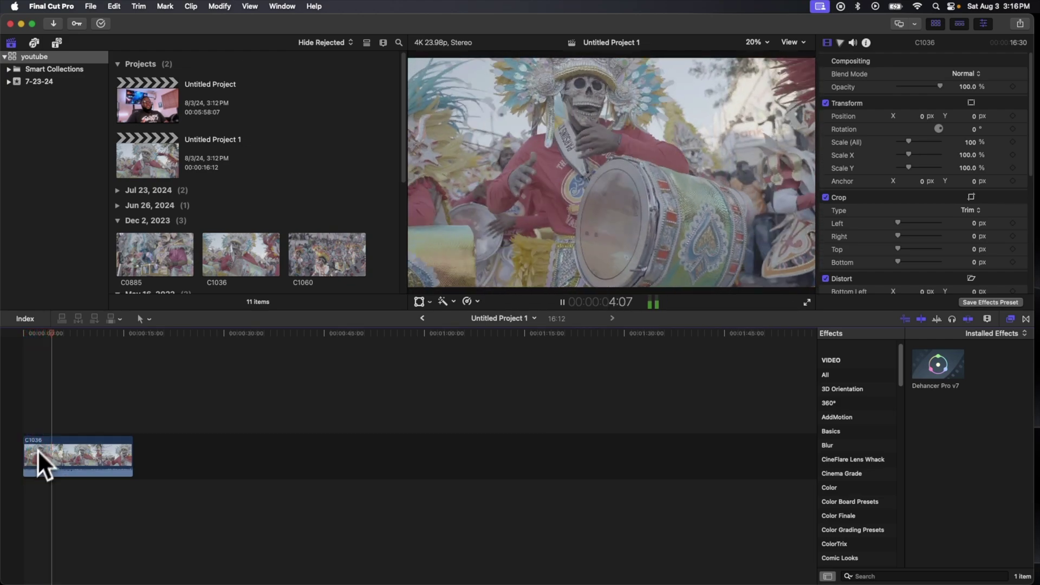
key("space")
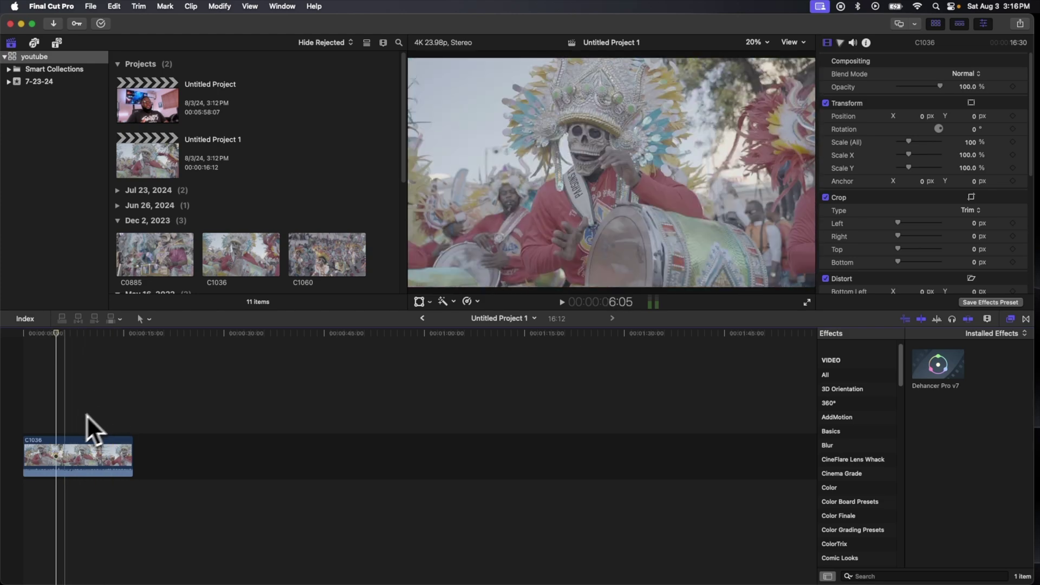
key("s")
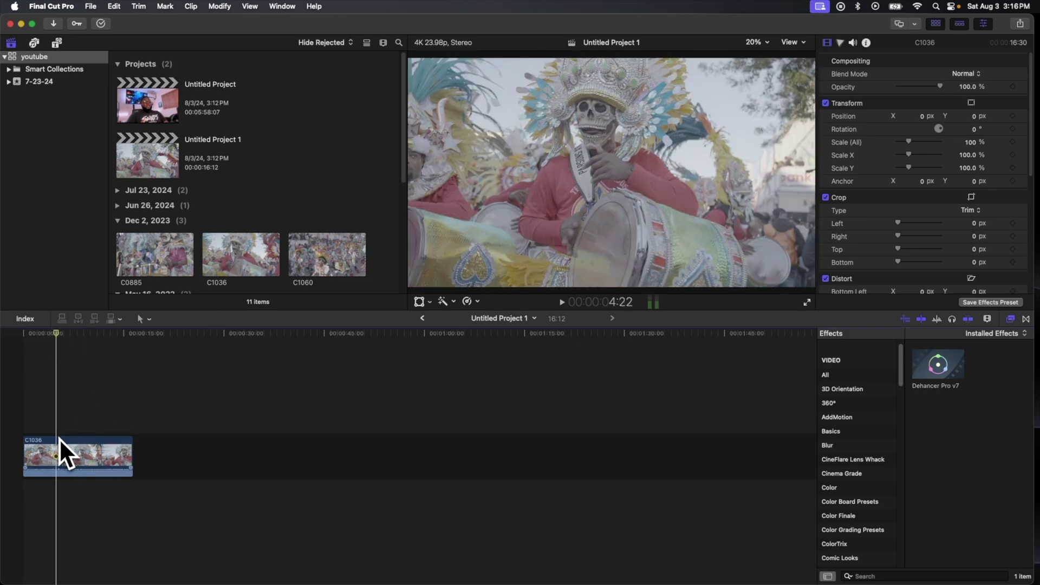
key("s")
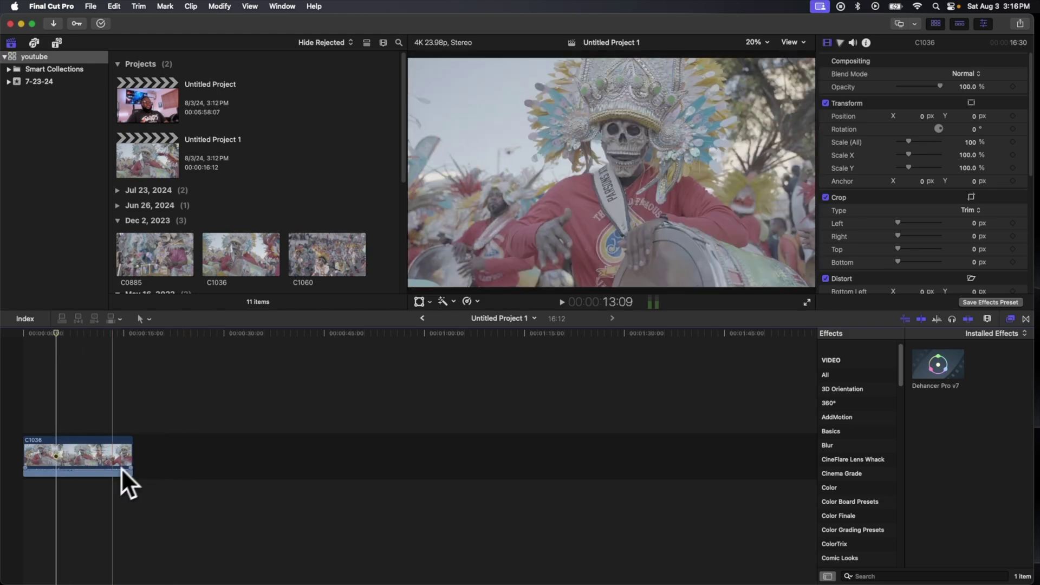
key("s")
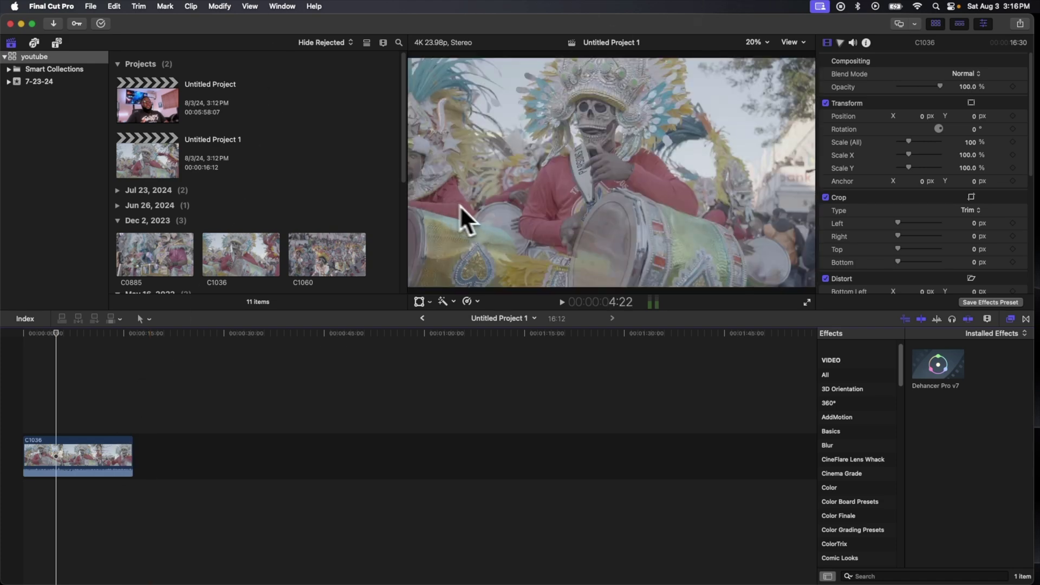
left_click(867, 43)
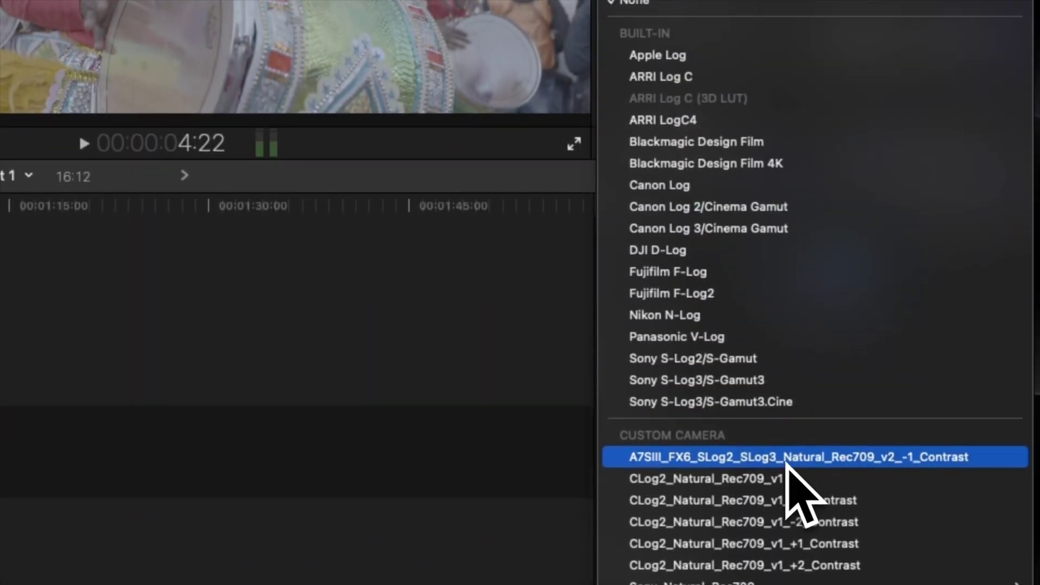
Step: Set C1036's Camera LUT to A7SIII_FX6_SLog2_SLog3_Natural_Rec709_v2_-1_Contrast
left_click(787, 461)
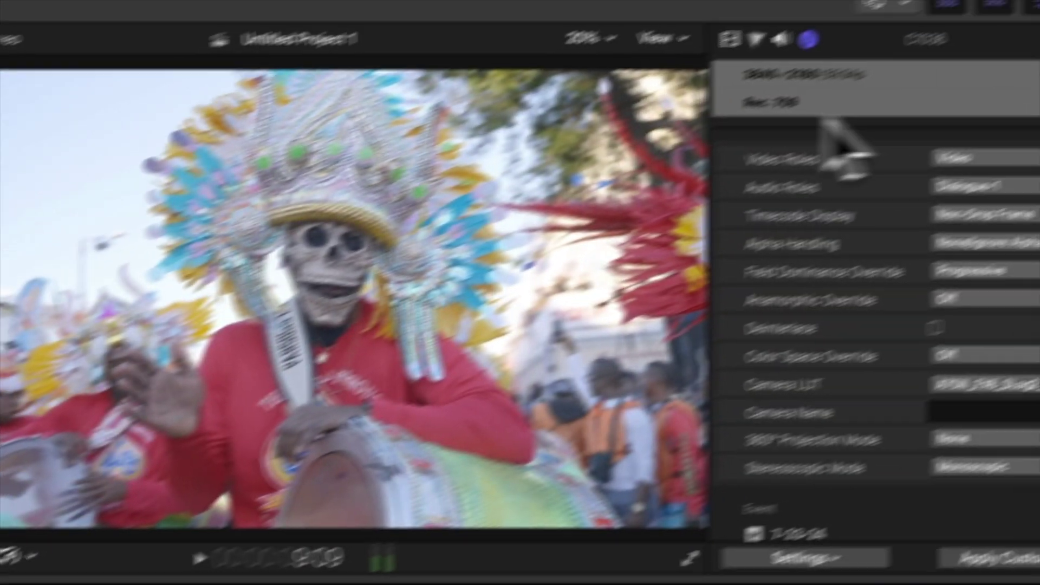
left_click(654, 86)
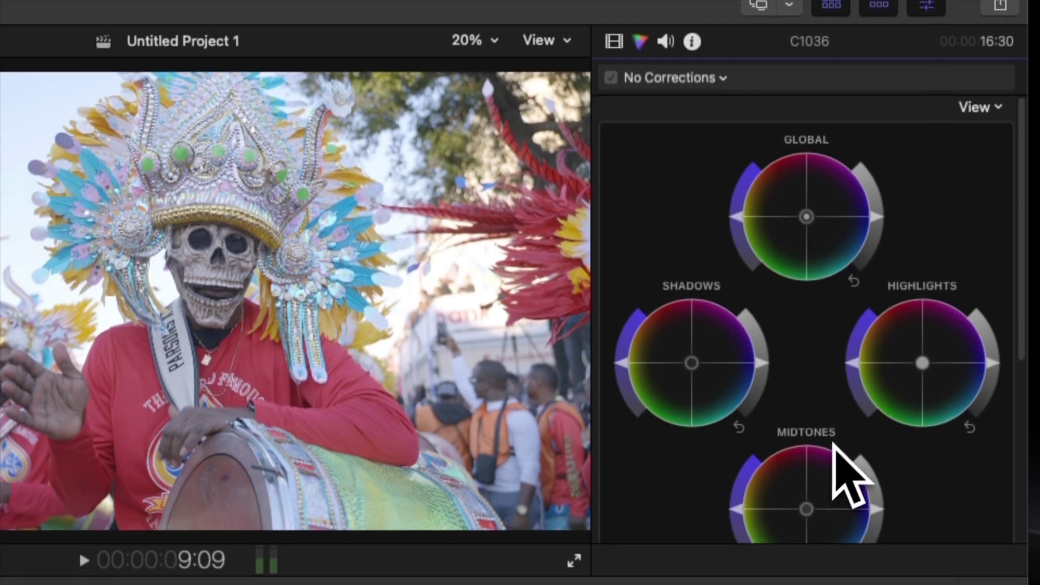
Step: Darken the Shadows wheel to create Color Wheels 1, with Temperature 5960 and Tint 3.0
scroll(829, 519, "down", 5)
scroll(796, 478, "up", 2)
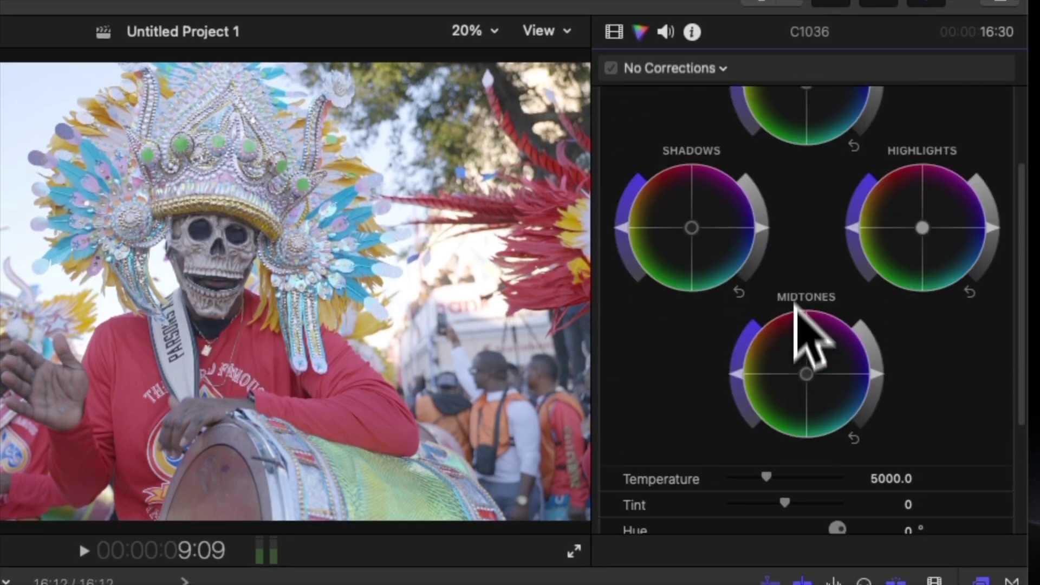
left_click_drag(767, 229, 772, 249)
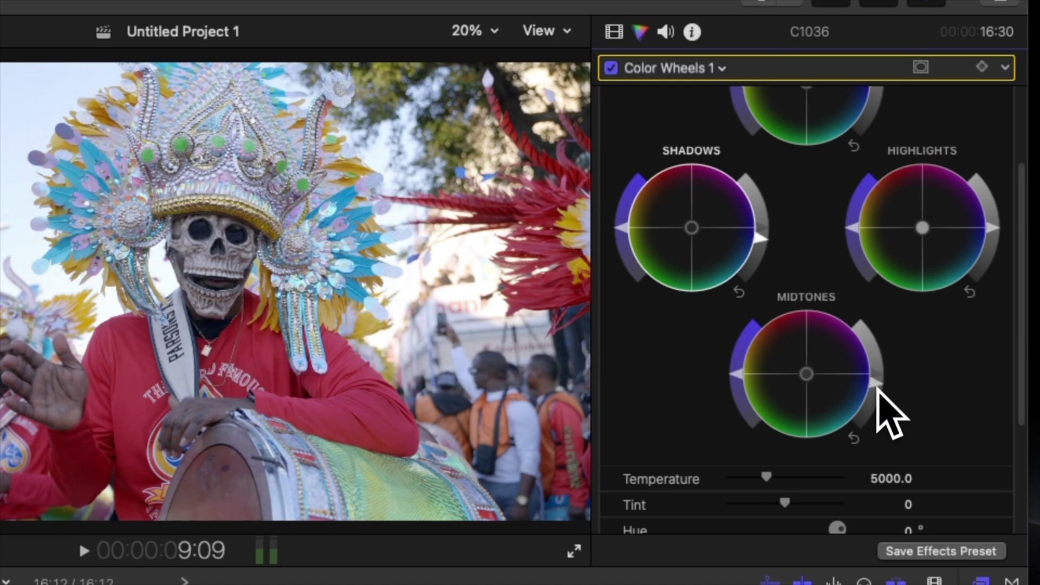
scroll(895, 418, "down", 2)
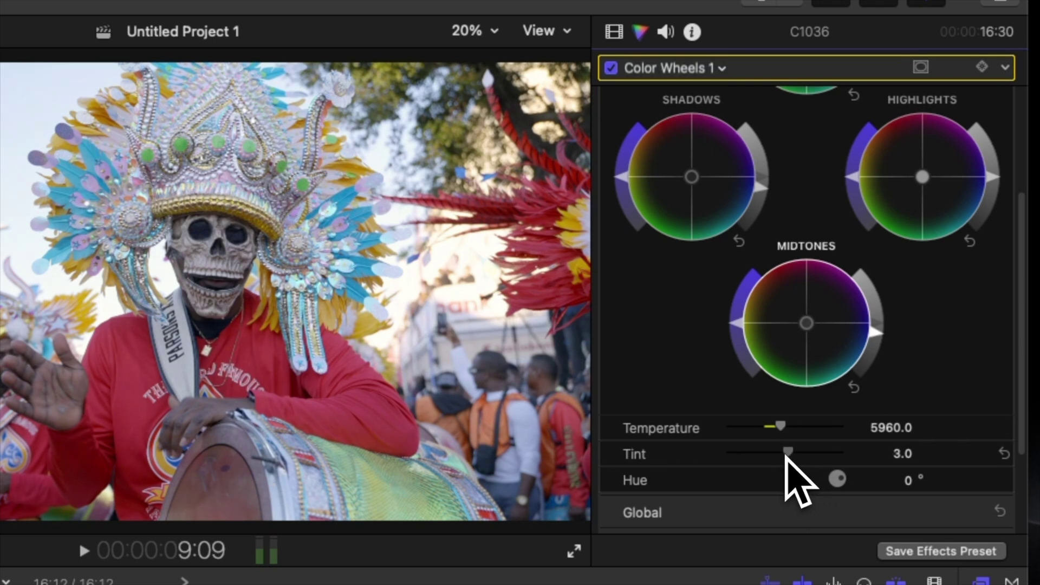
scroll(954, 195, "up", 3)
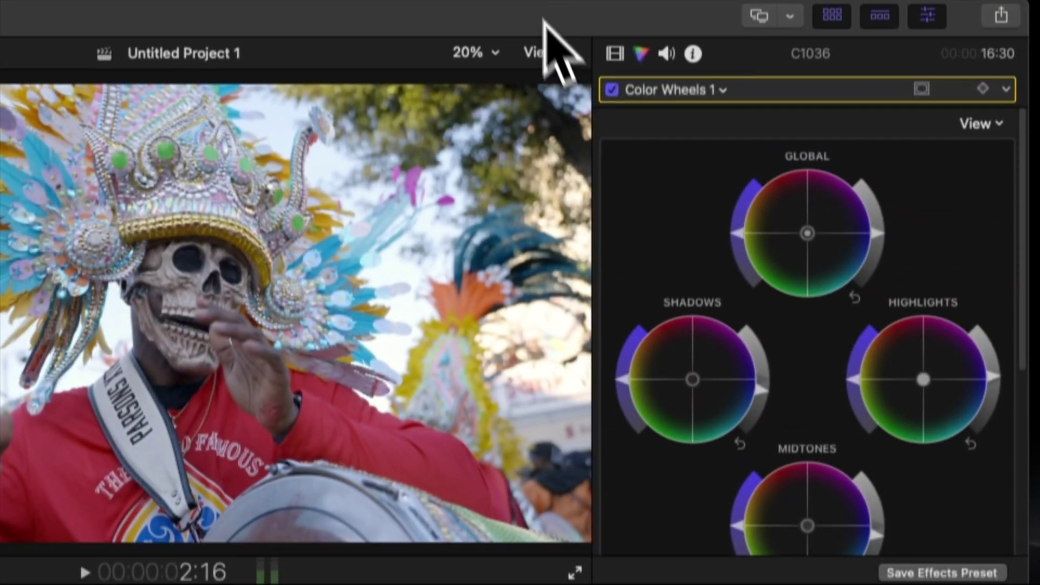
left_click(614, 84)
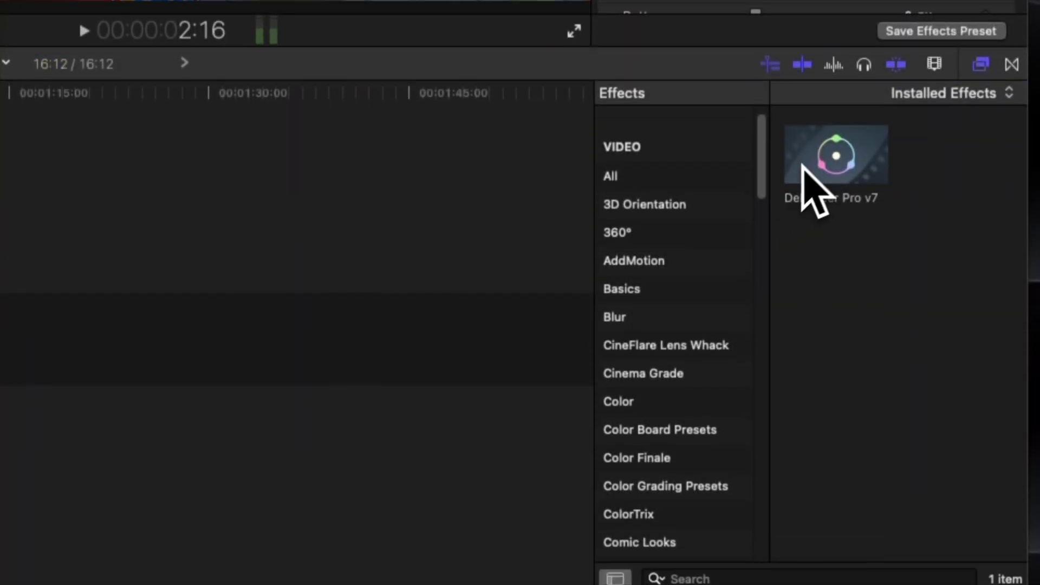
Step: Apply Dehancer Pro v7 to clip C1036 and scroll through its parameters
double_click(804, 162)
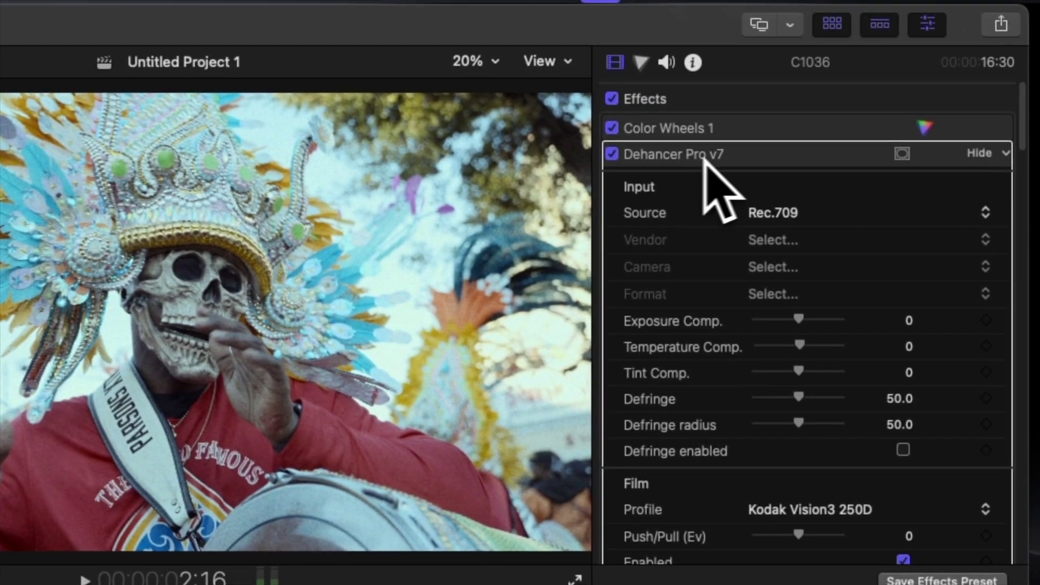
scroll(839, 236, "down", 15)
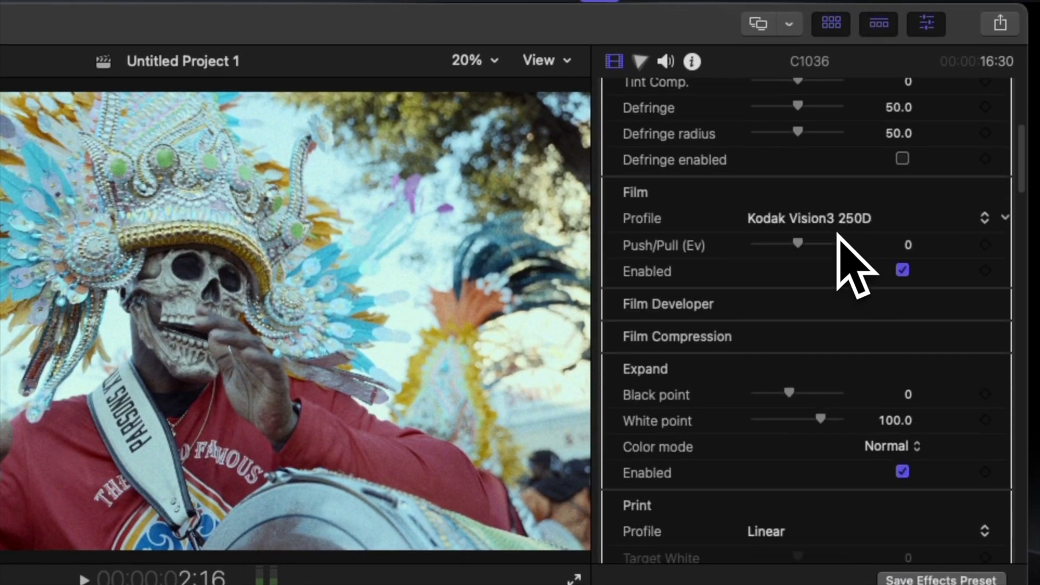
scroll(866, 355, "down", 3)
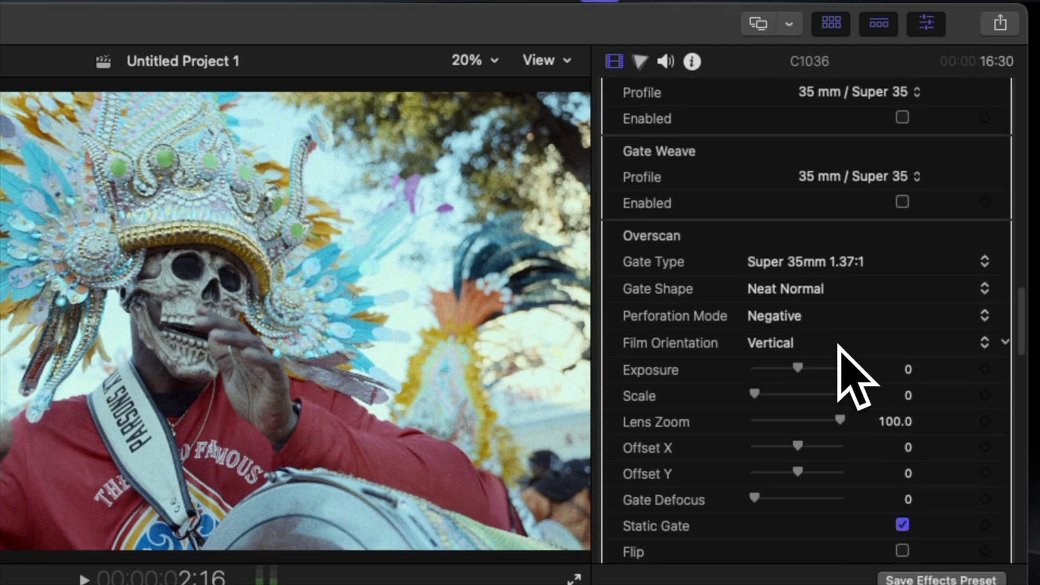
scroll(839, 348, "down", 15)
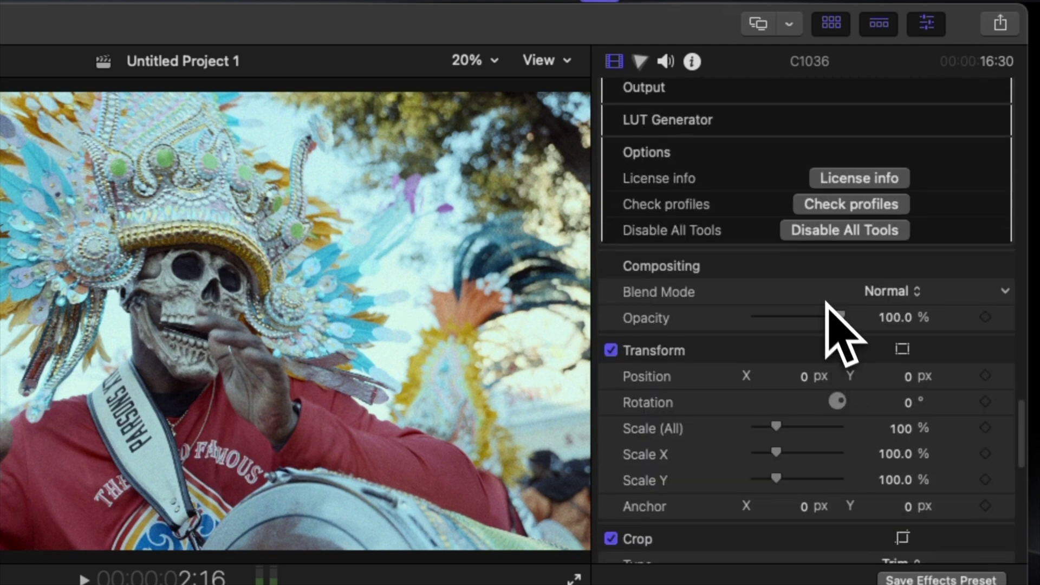
scroll(827, 305, "up", 10)
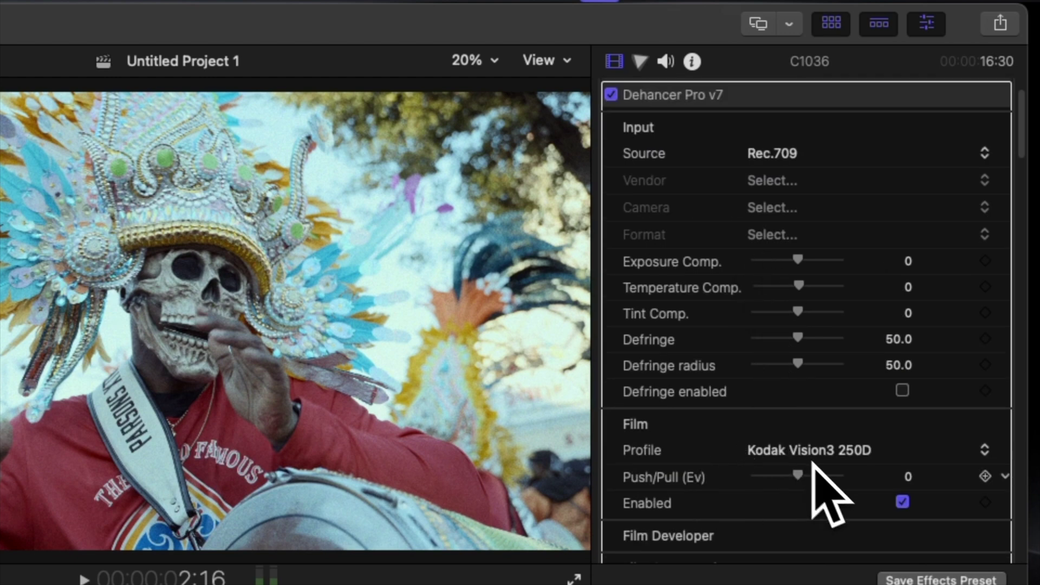
Step: Preview the Fujicolor 100, Fujicolor C200 and Fujicolor Natura 1600 film profiles, returning to Fujicolor 100
left_click(852, 457)
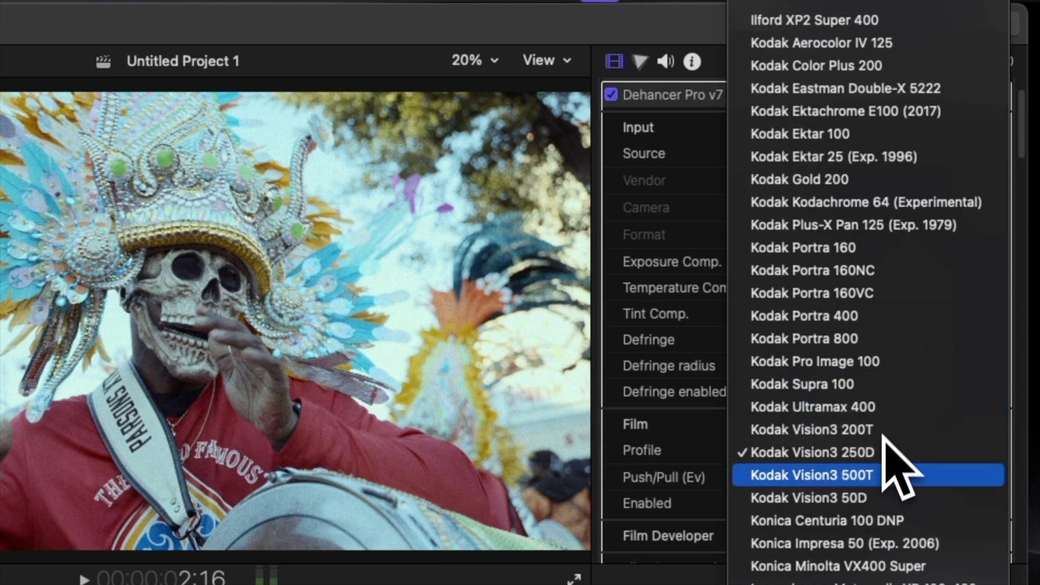
scroll(813, 185, "up", 10)
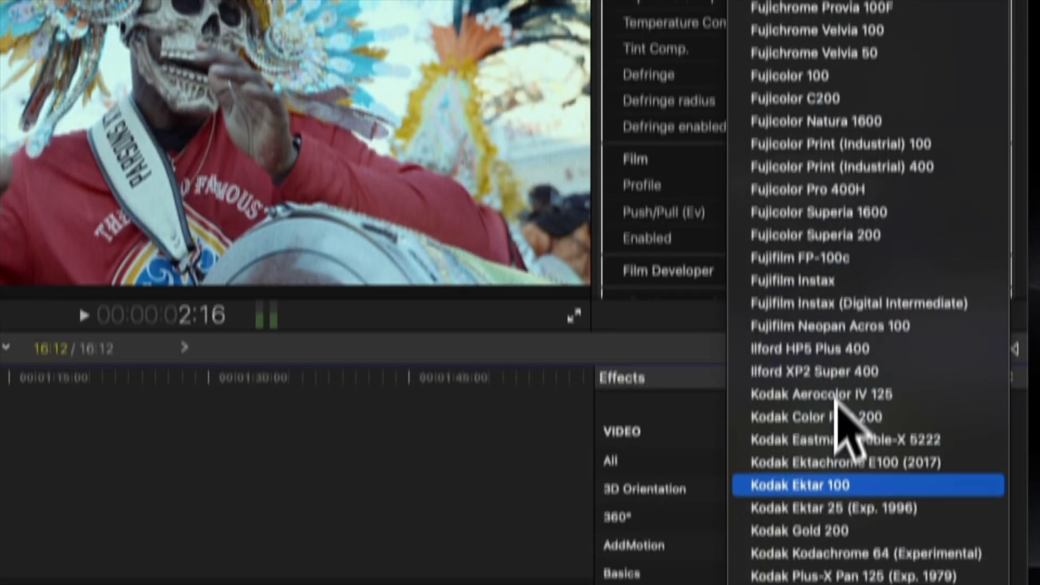
scroll(848, 430, "down", 5)
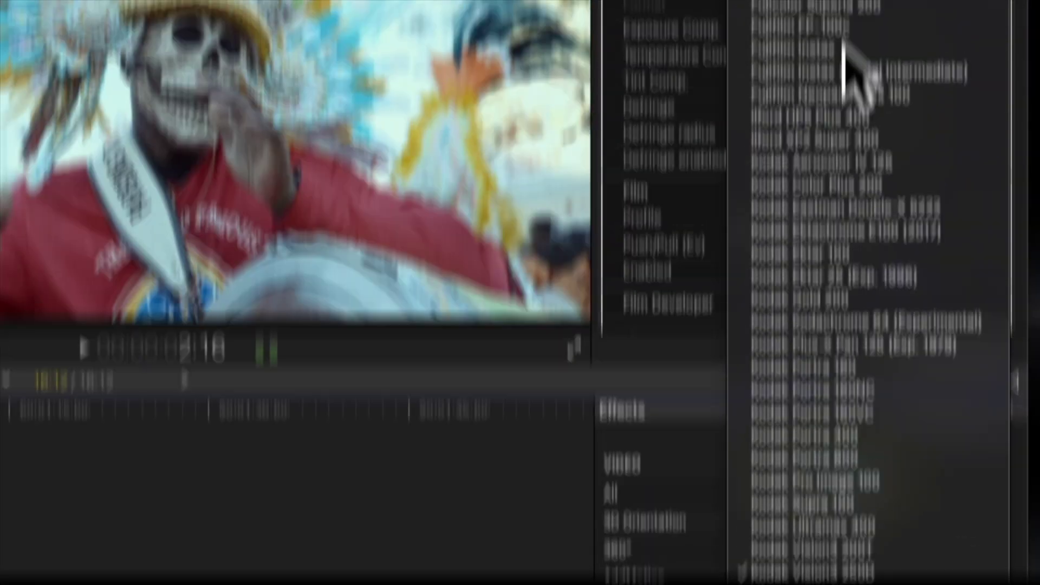
scroll(867, 157, "up", 10)
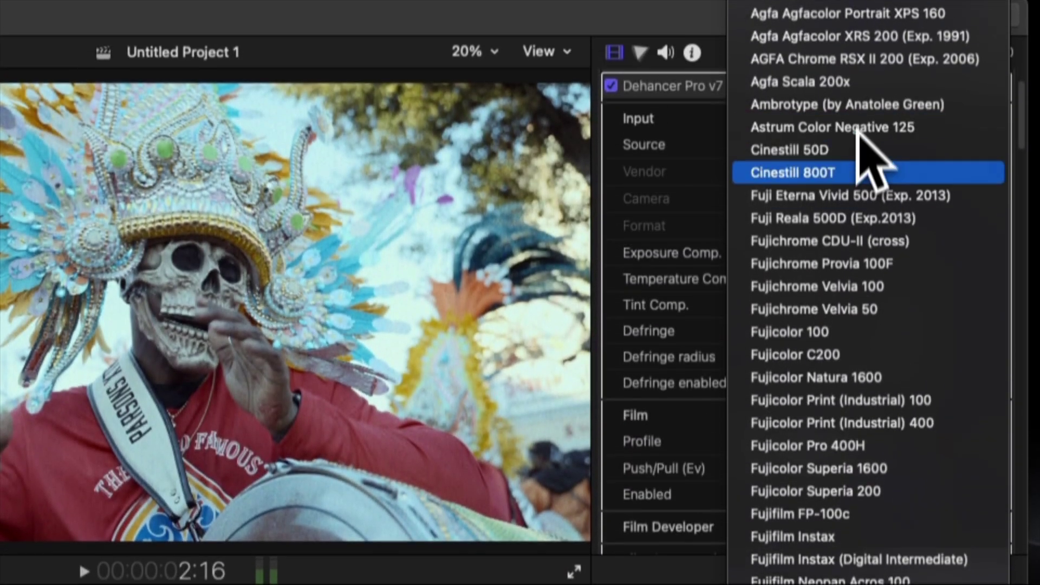
left_click(826, 332)
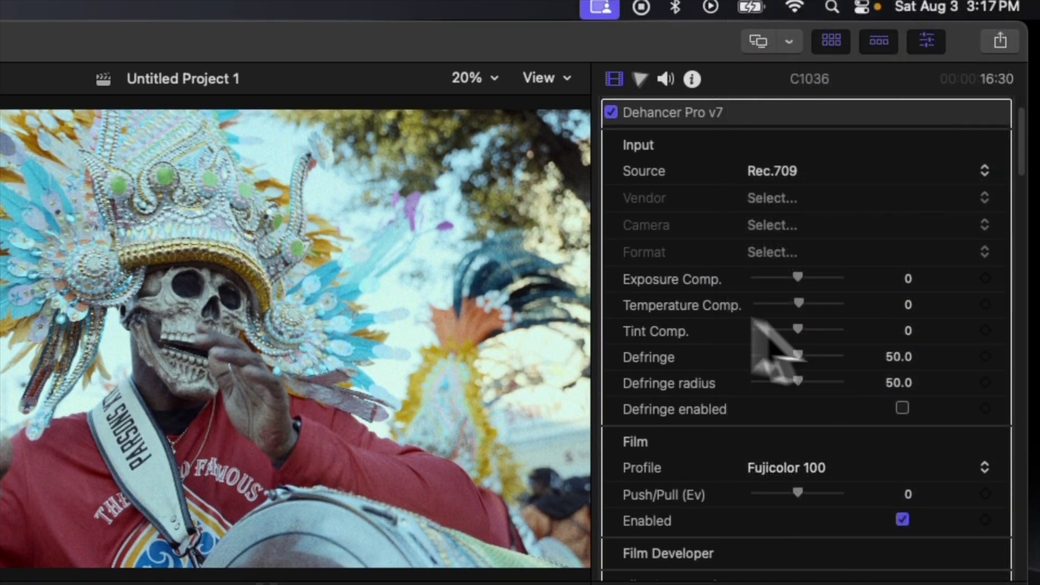
left_click(813, 468)
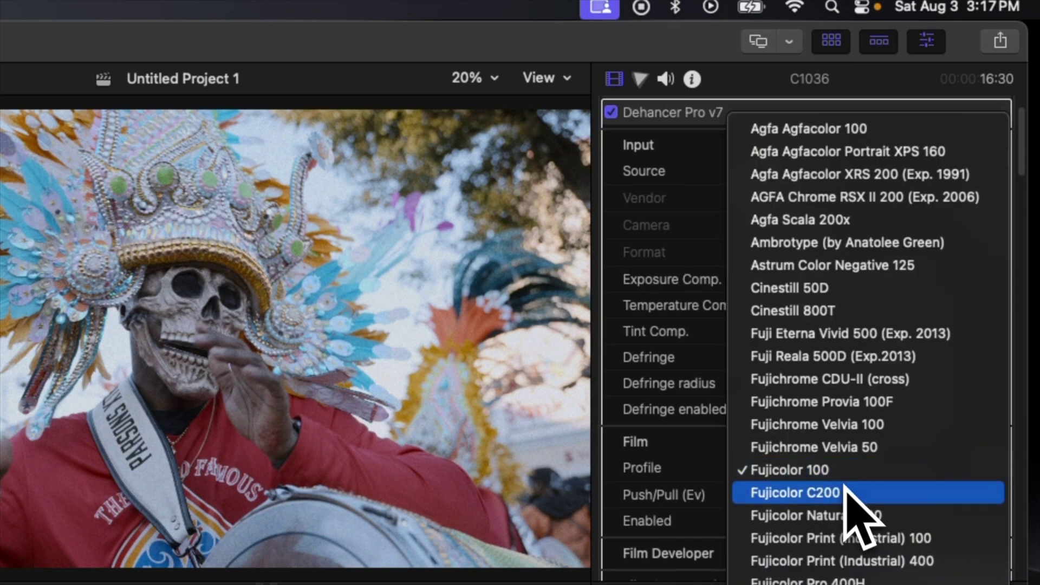
left_click(815, 492)
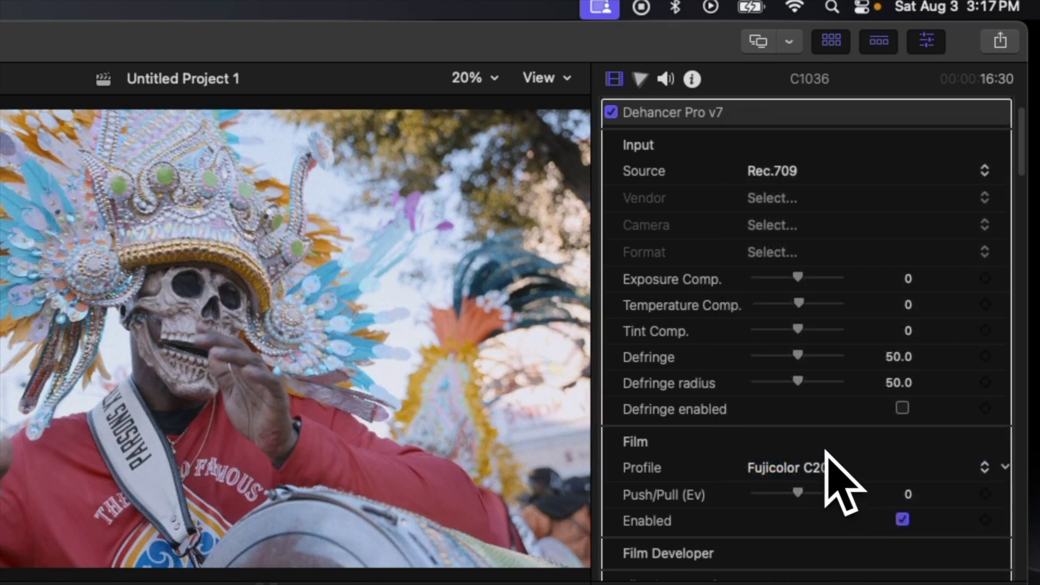
left_click(816, 467)
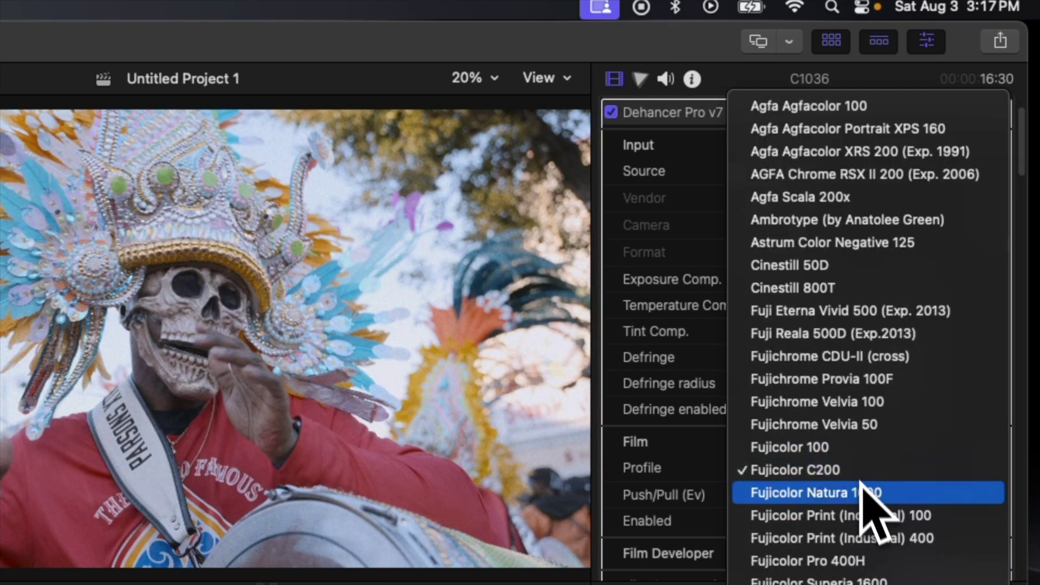
left_click(856, 491)
left_click(829, 470)
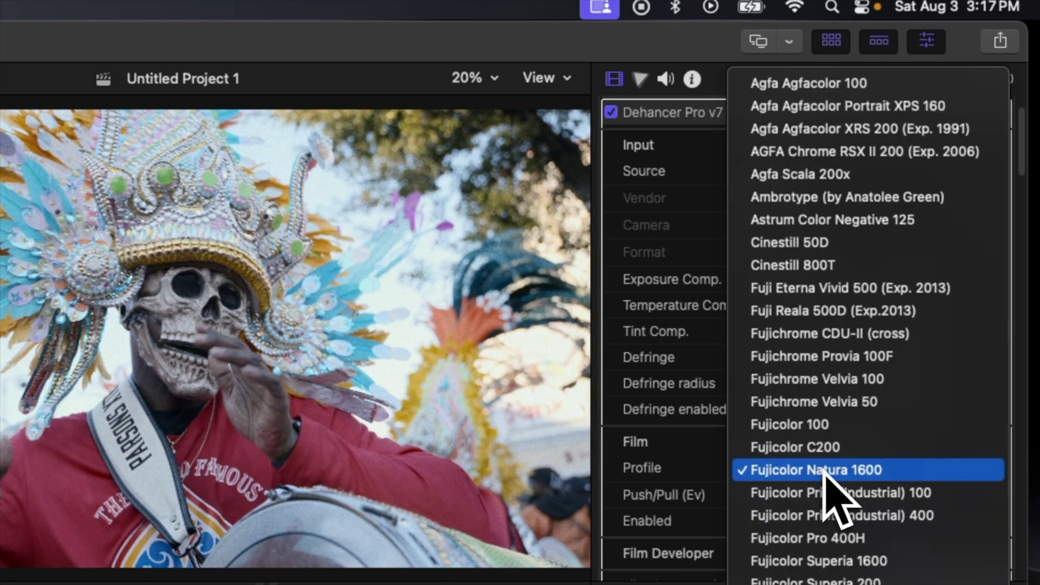
left_click(826, 427)
Step: Try Fujicolor C200, Agfa Agfacolor 100, Portrait XPS 160, XRS 200 and AGFA Chrome RSX II 200, keeping XRS 200
left_click(822, 467)
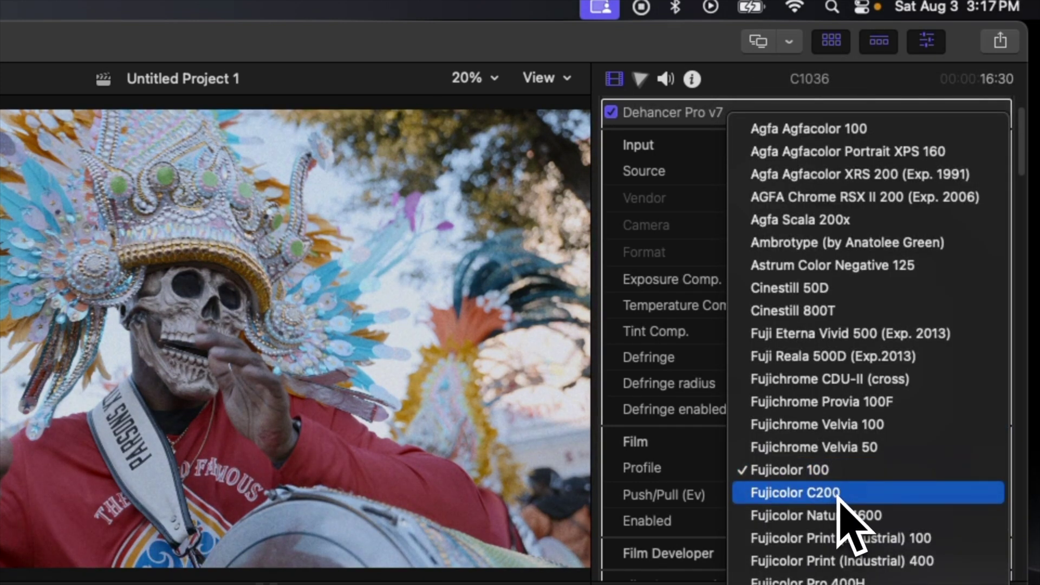
left_click(840, 494)
left_click(819, 475)
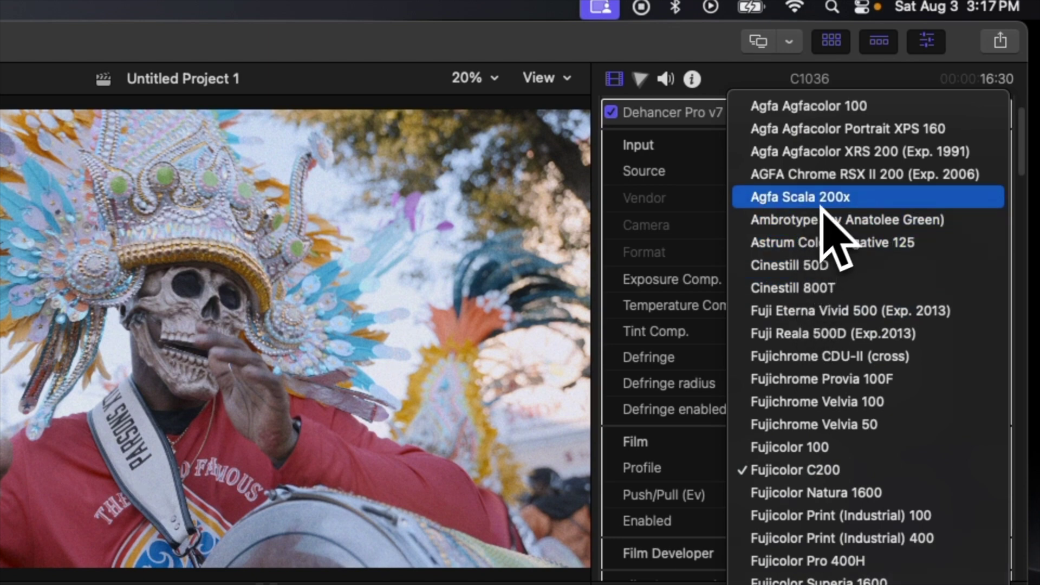
left_click(840, 108)
left_click(816, 470)
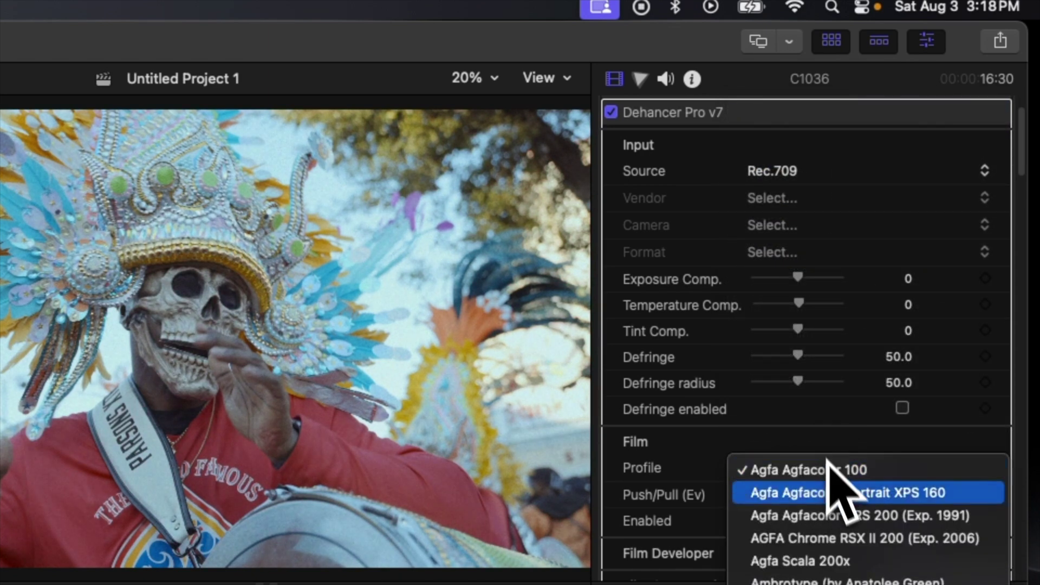
left_click(841, 494)
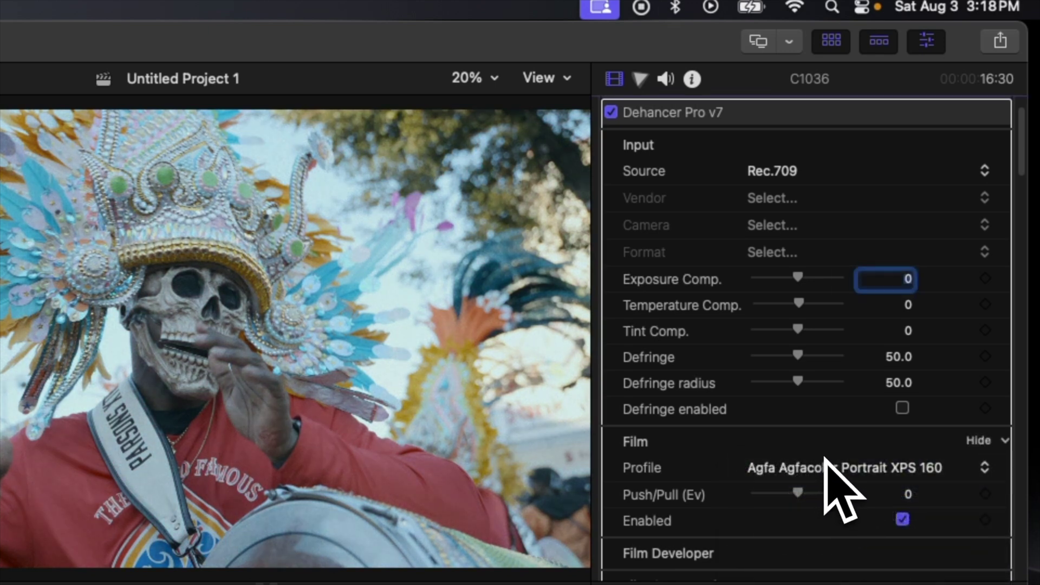
left_click(837, 470)
left_click(843, 493)
left_click(835, 475)
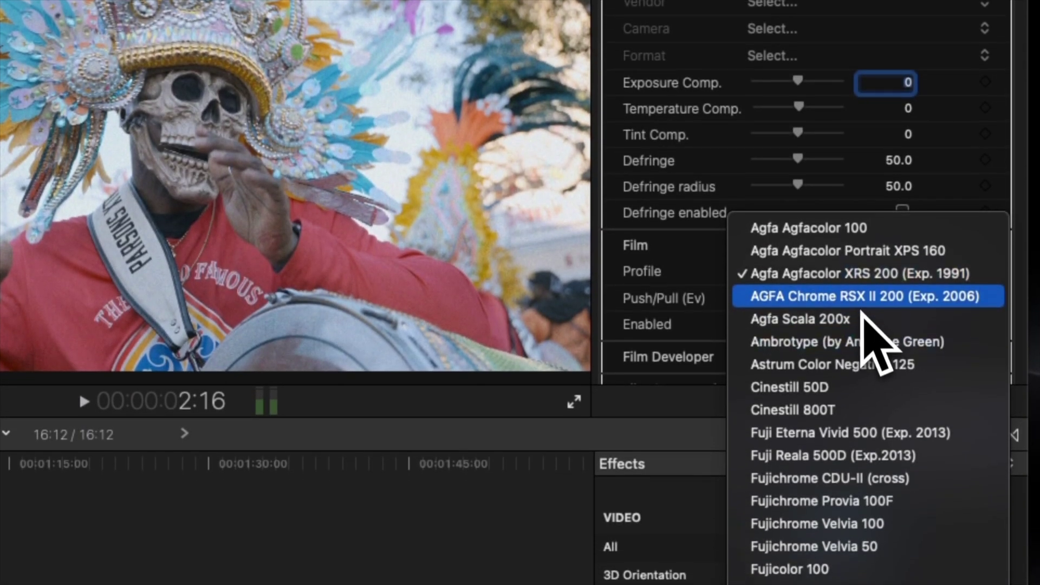
left_click(843, 493)
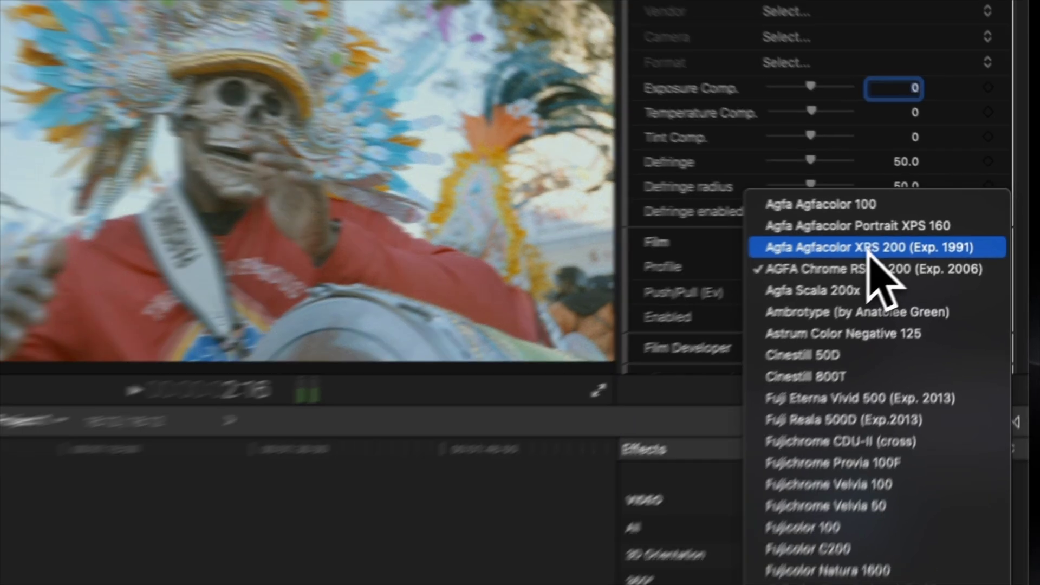
left_click(870, 248)
Step: Preview Astrum Color Negative 125, Cinestill 50D, Cinestill 800T, Fuji Reala 500D and Fuji Eterna Vivid 500 looks
left_click(861, 269)
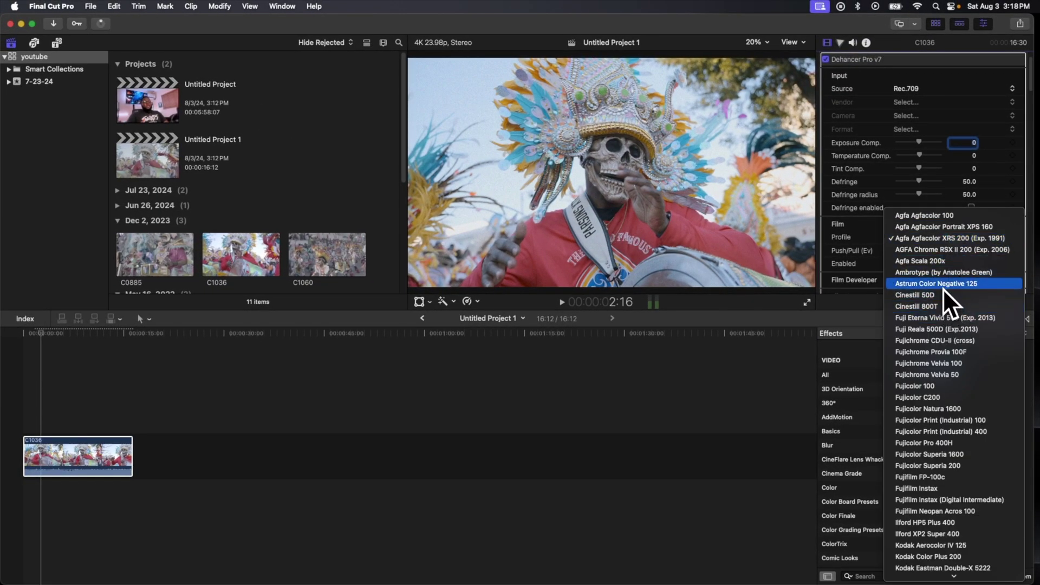
left_click(944, 288)
left_click(939, 236)
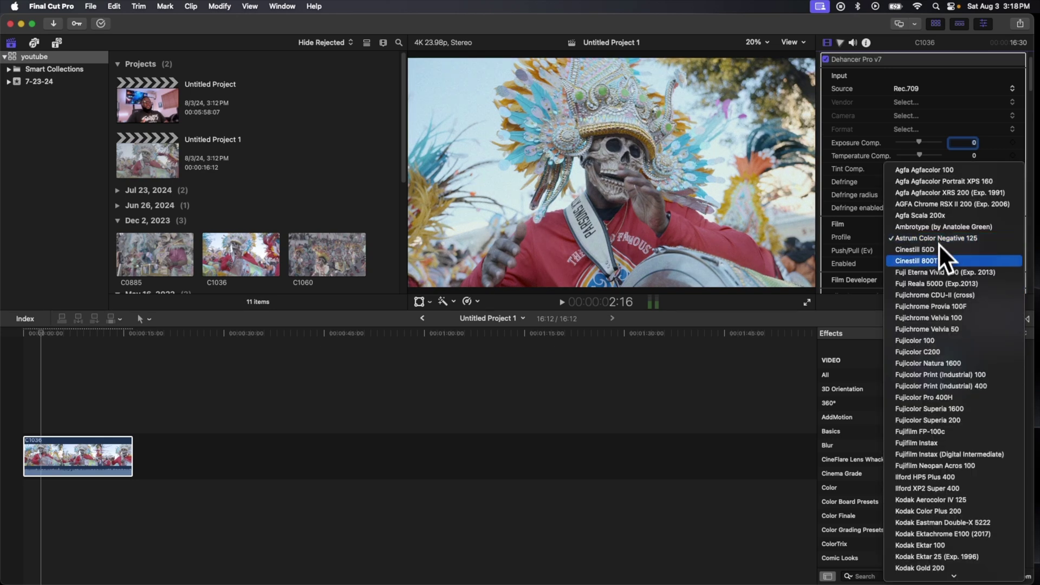
left_click(936, 250)
left_click(928, 237)
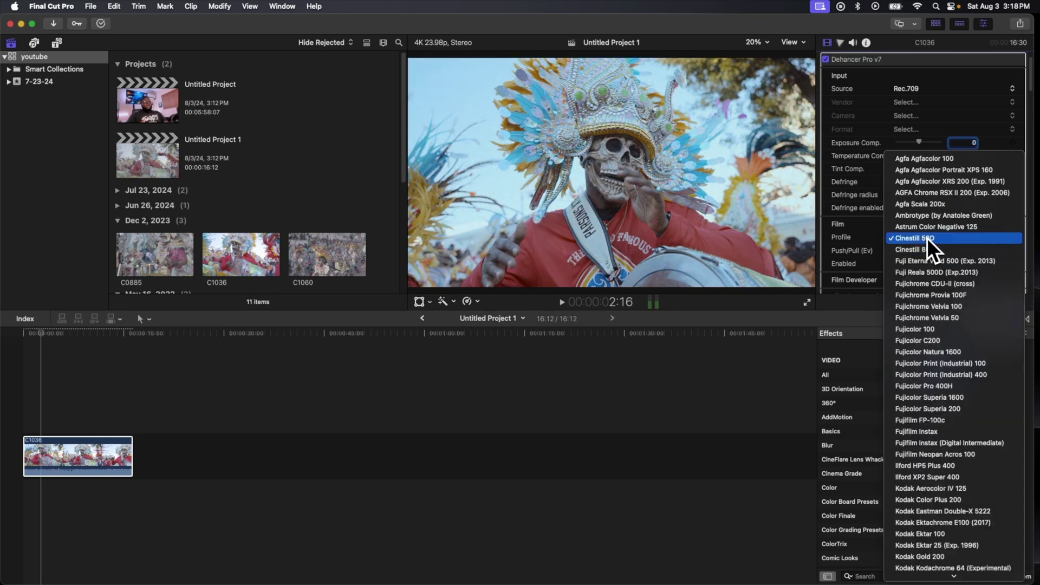
left_click(931, 249)
left_click(923, 237)
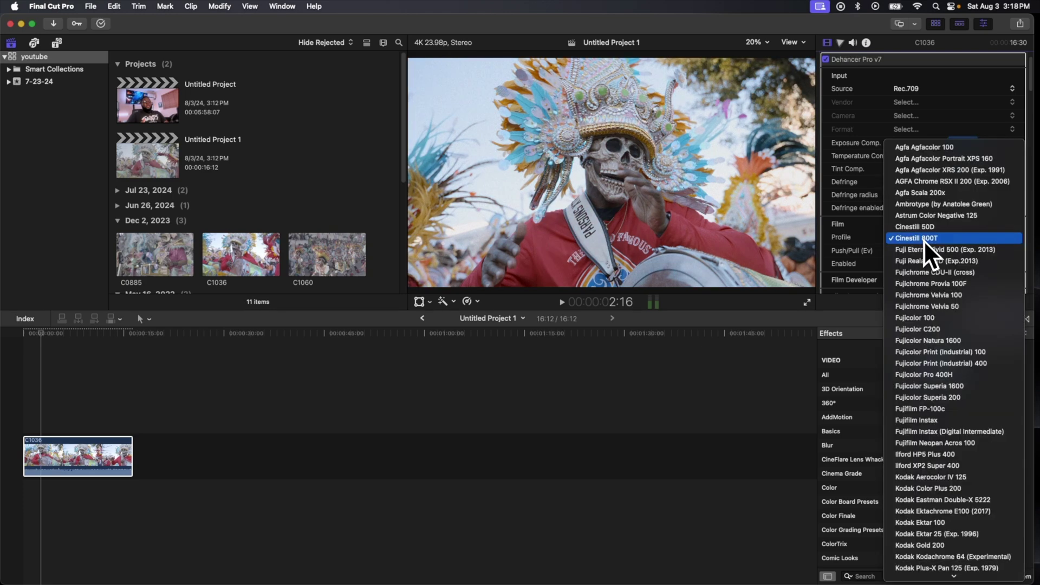
left_click(932, 257)
left_click(925, 240)
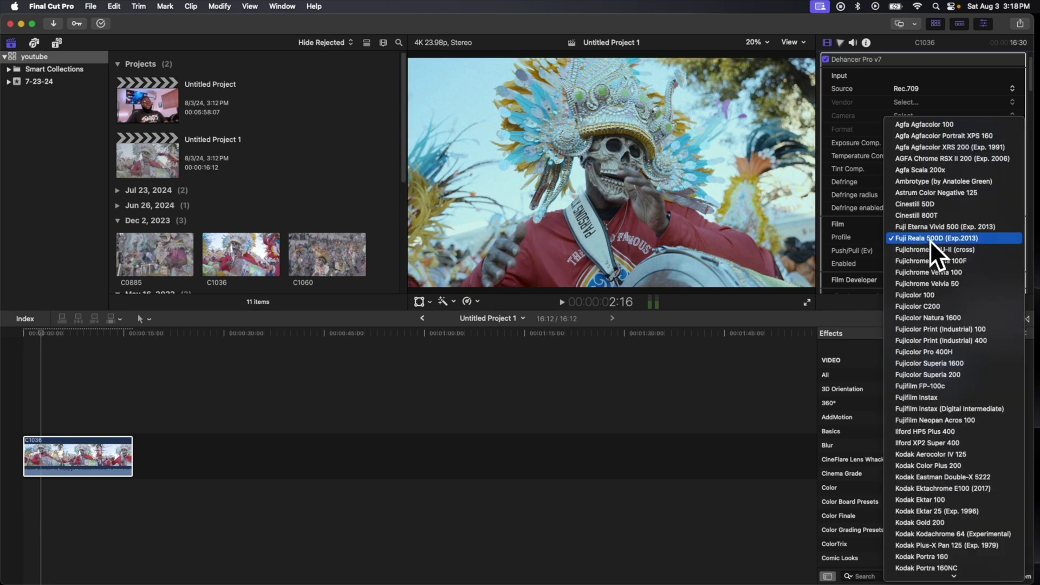
left_click(930, 228)
left_click(928, 236)
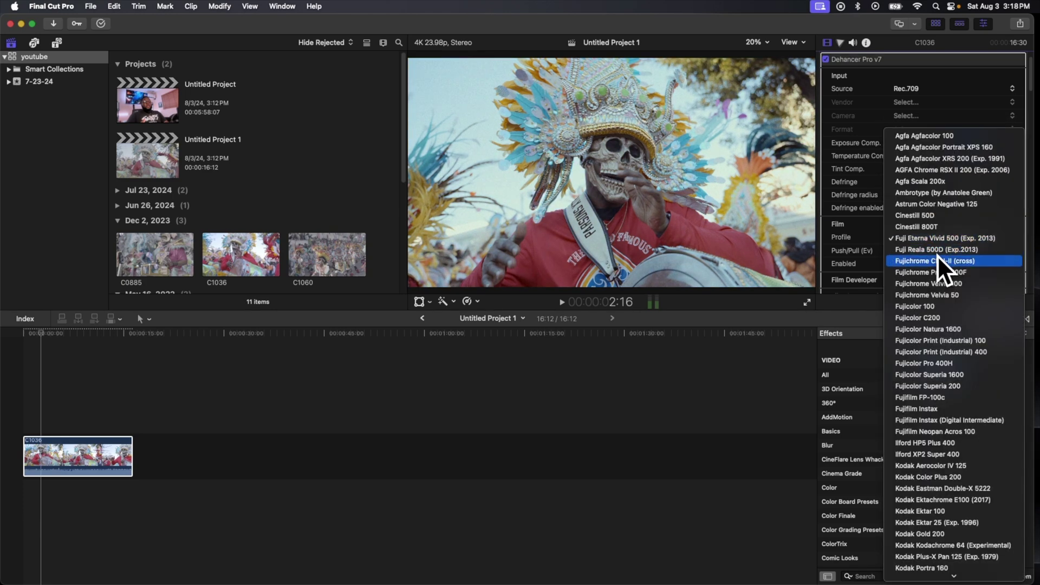
left_click(936, 253)
Step: Preview Fujichrome CDU-II, Provia 100F, Velvia 50 and Velvia 100, then settle on Agfa Agfacolor XRS 200
left_click(928, 238)
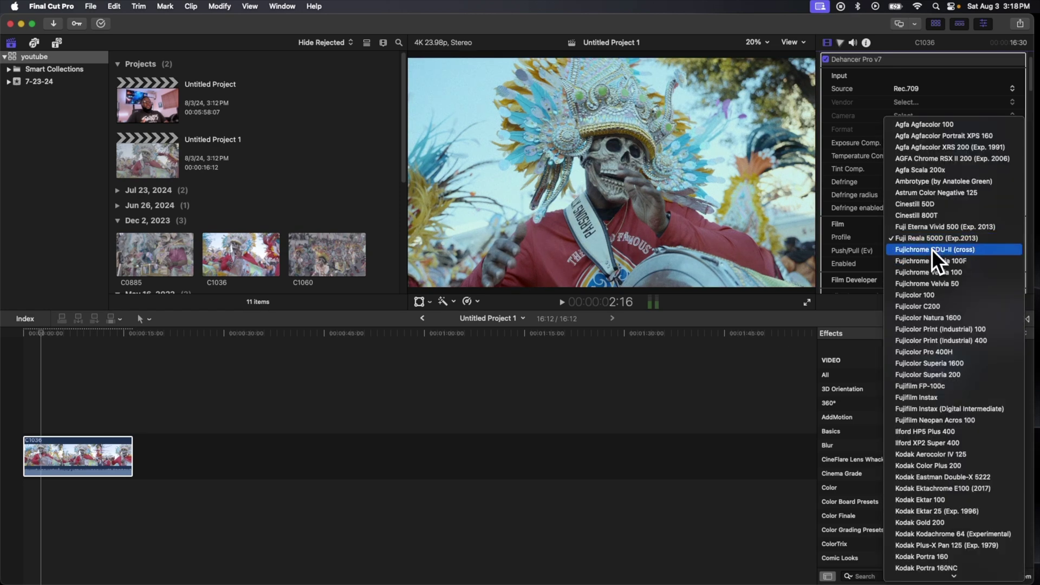
left_click(933, 249)
left_click(929, 238)
left_click(932, 251)
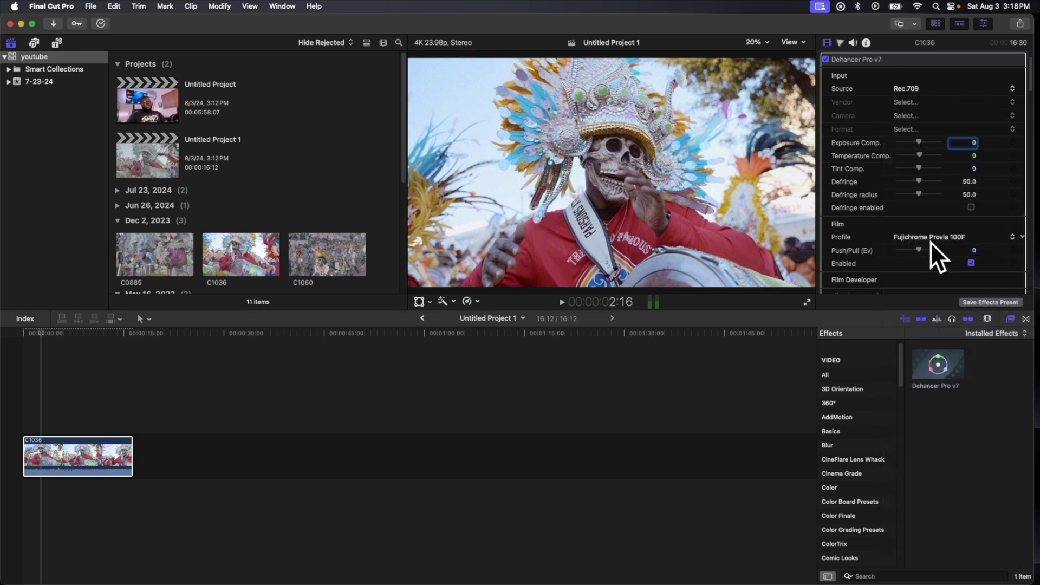
left_click(930, 237)
left_click(936, 256)
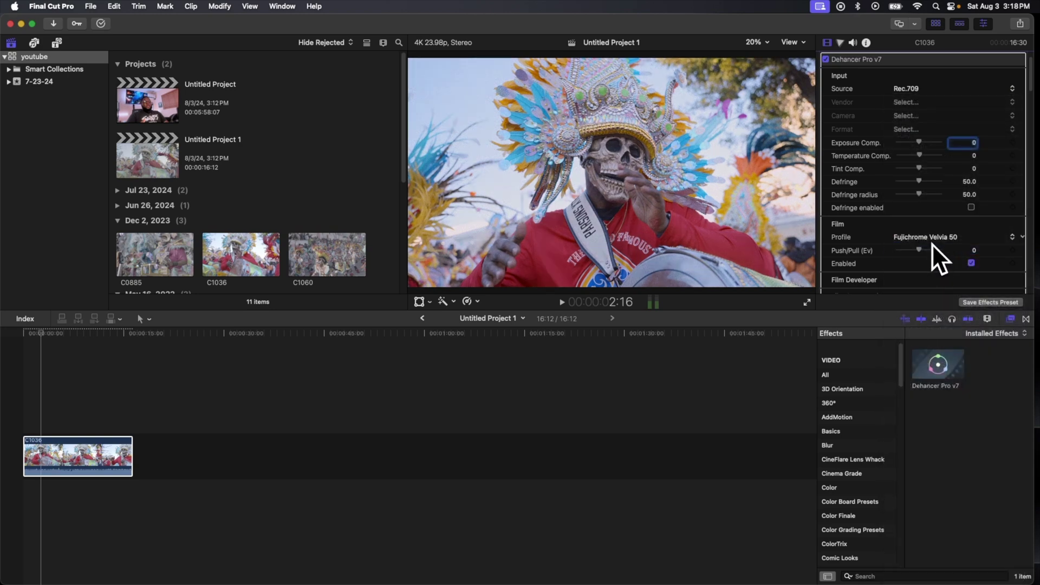
left_click(932, 242)
left_click(935, 231)
left_click(935, 234)
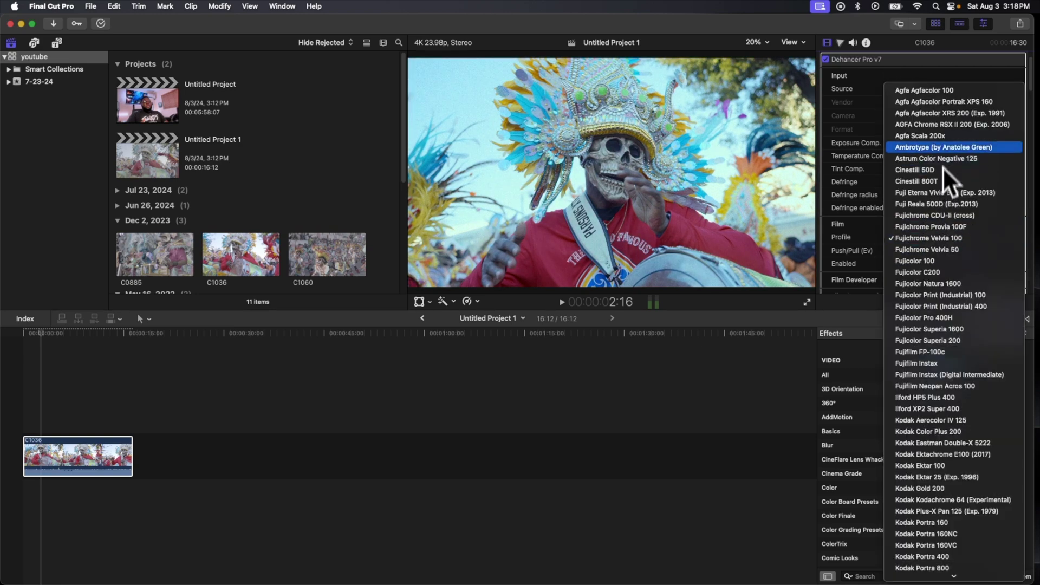
left_click(949, 115)
left_click(82, 461)
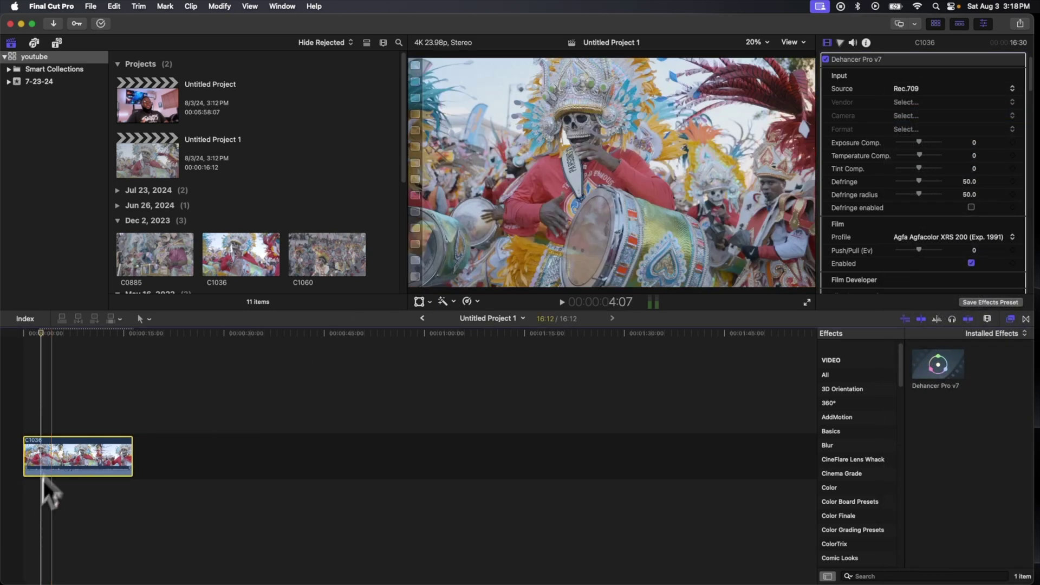
Step: Drag Push/Pull (Ev) from 2.0 to negative values and back, leaving it at 0.03
left_click(30, 422)
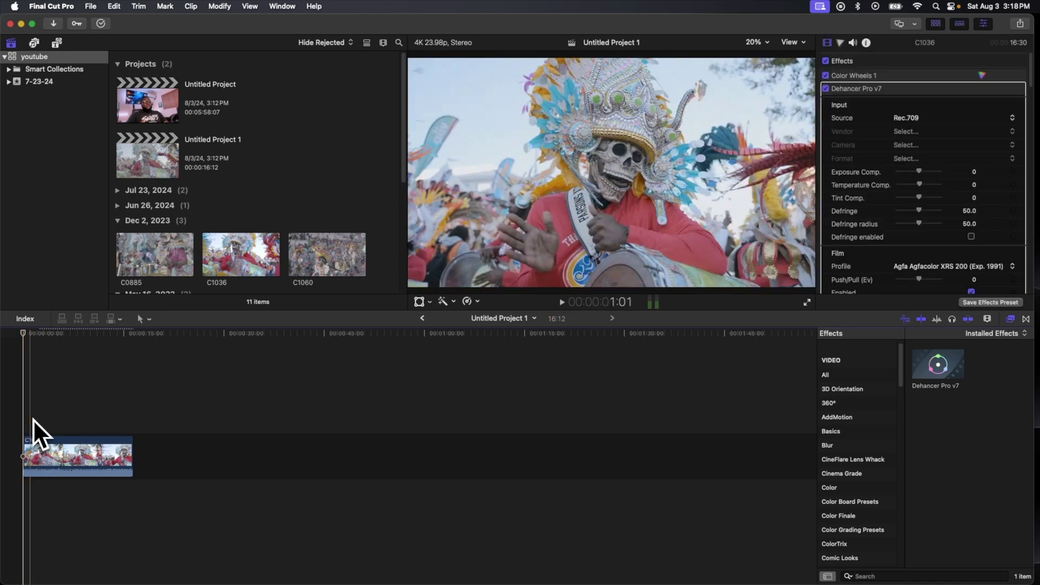
left_click(31, 419)
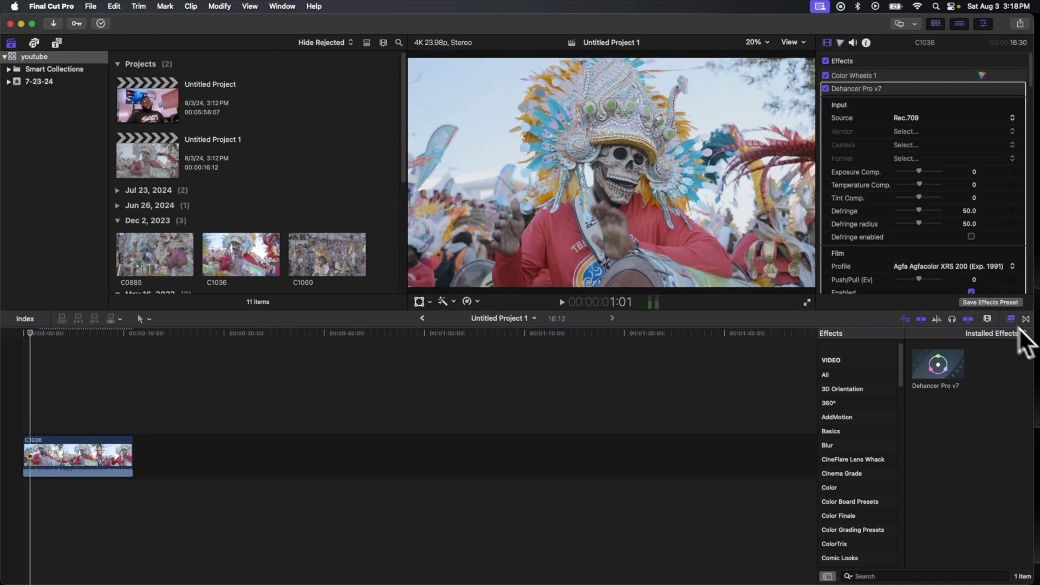
scroll(893, 146, "down", 10)
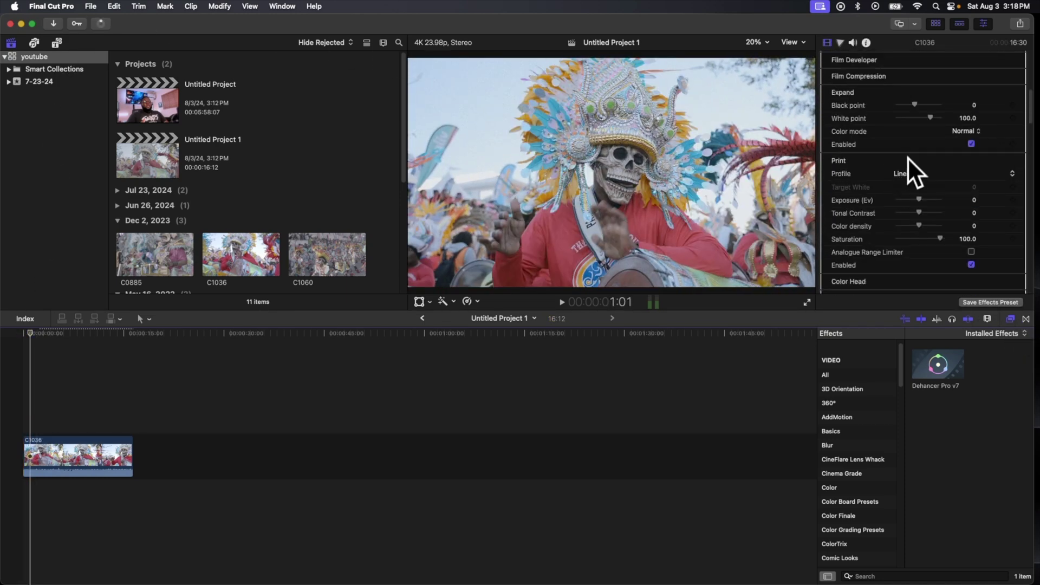
scroll(914, 189, "down", 6)
scroll(915, 201, "up", 9)
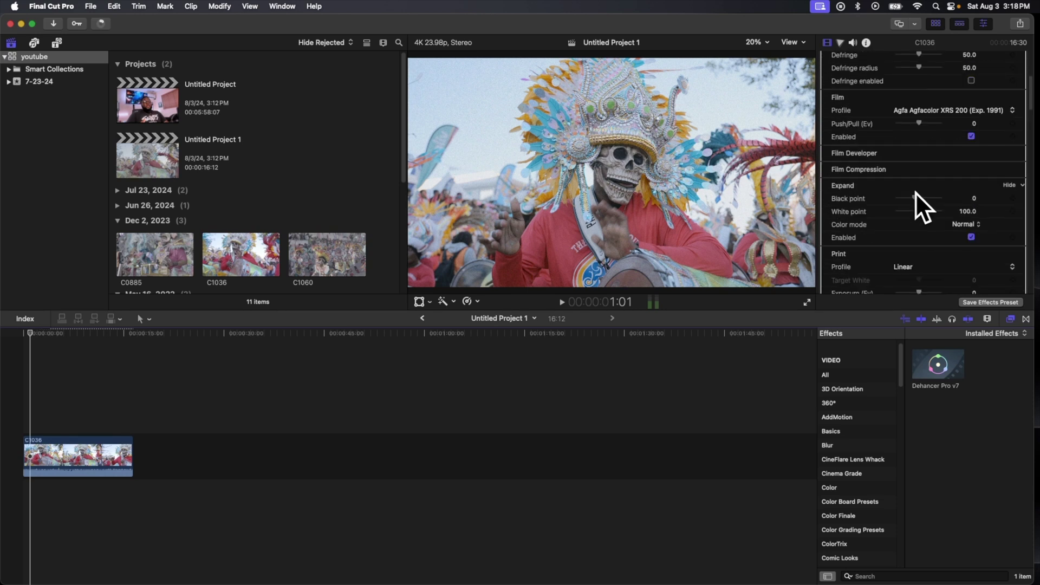
left_click_drag(919, 124, 897, 138)
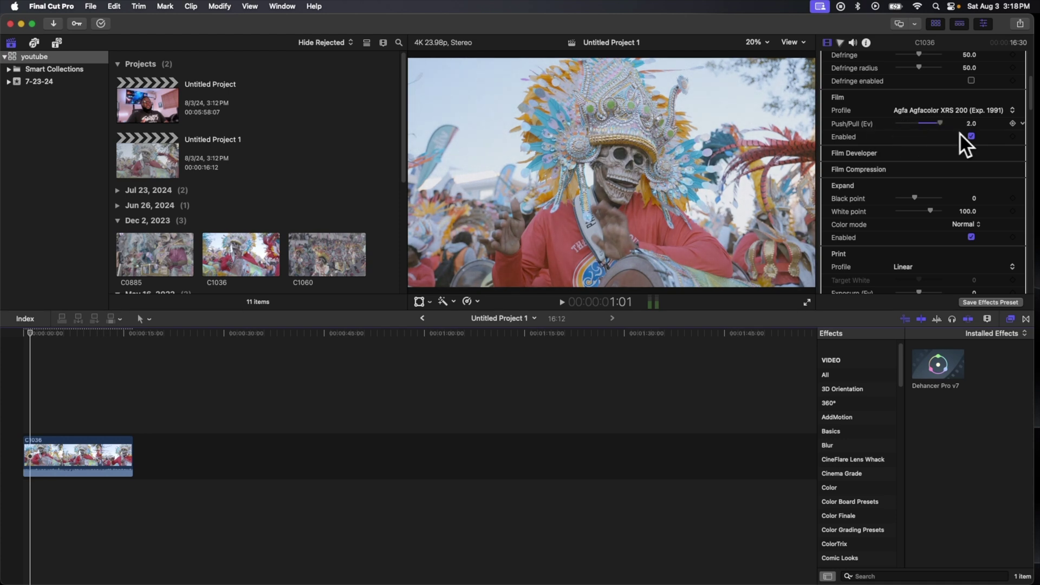
left_click_drag(961, 132, 909, 131)
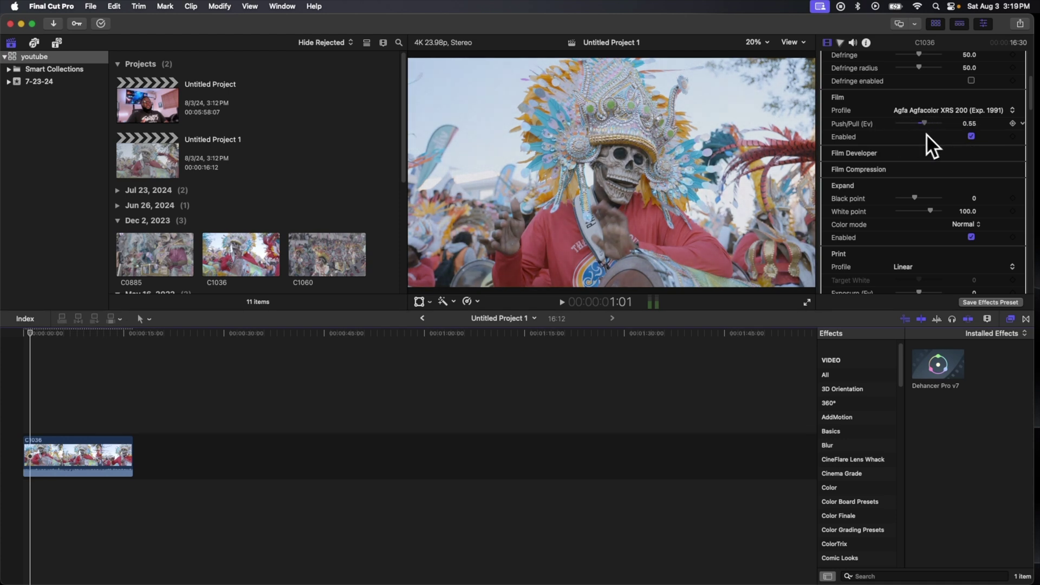
left_click_drag(915, 134, 917, 135)
scroll(919, 142, "up", 5)
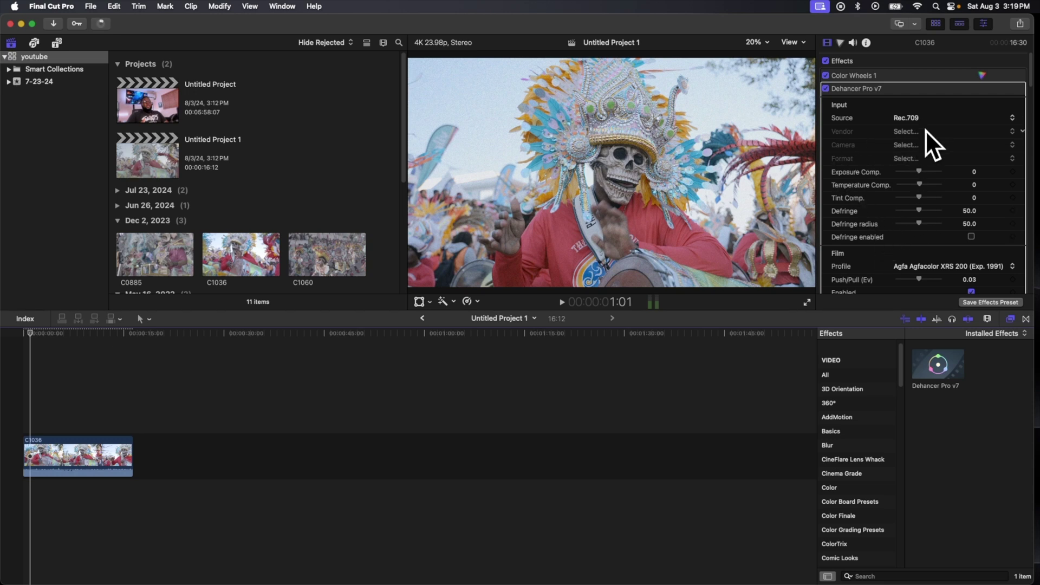
Step: Enable input defringe at 39.0, raise Temperature Comp. to 18.0, and fine-tune exposure compensation
left_click(972, 237)
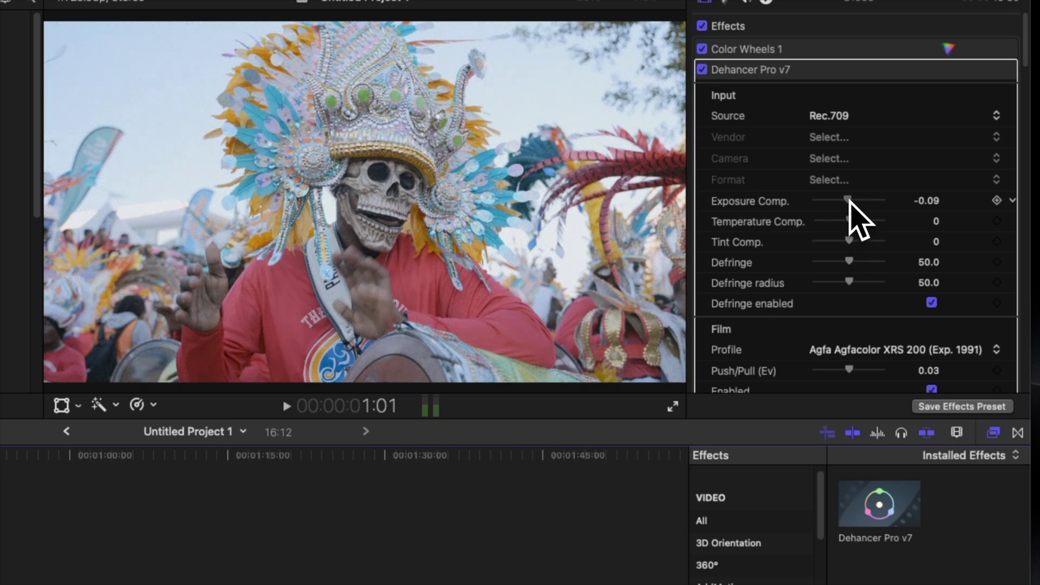
left_click_drag(847, 201, 849, 200)
left_click_drag(854, 226, 856, 226)
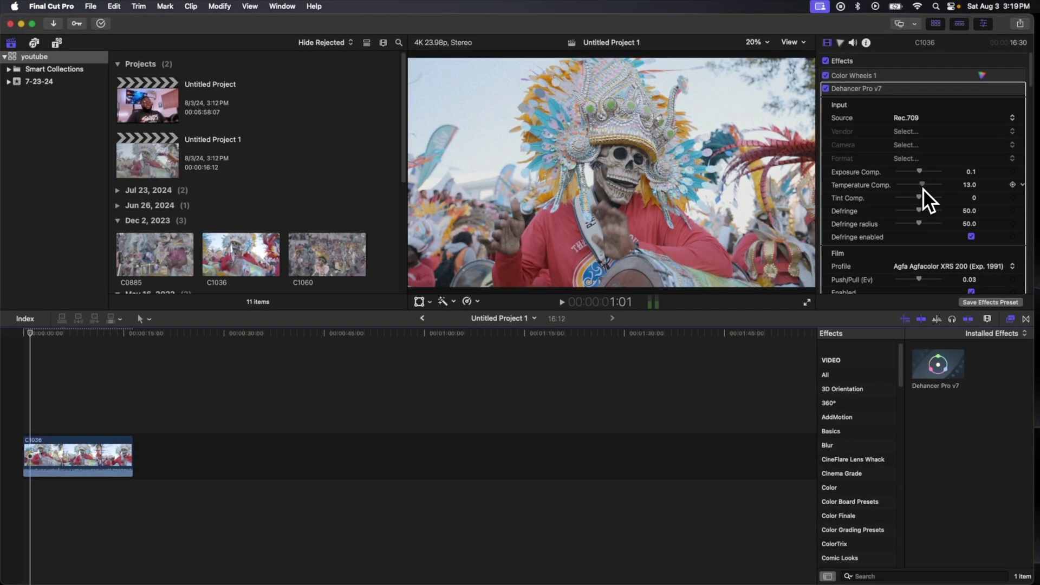
left_click_drag(923, 188, 923, 188)
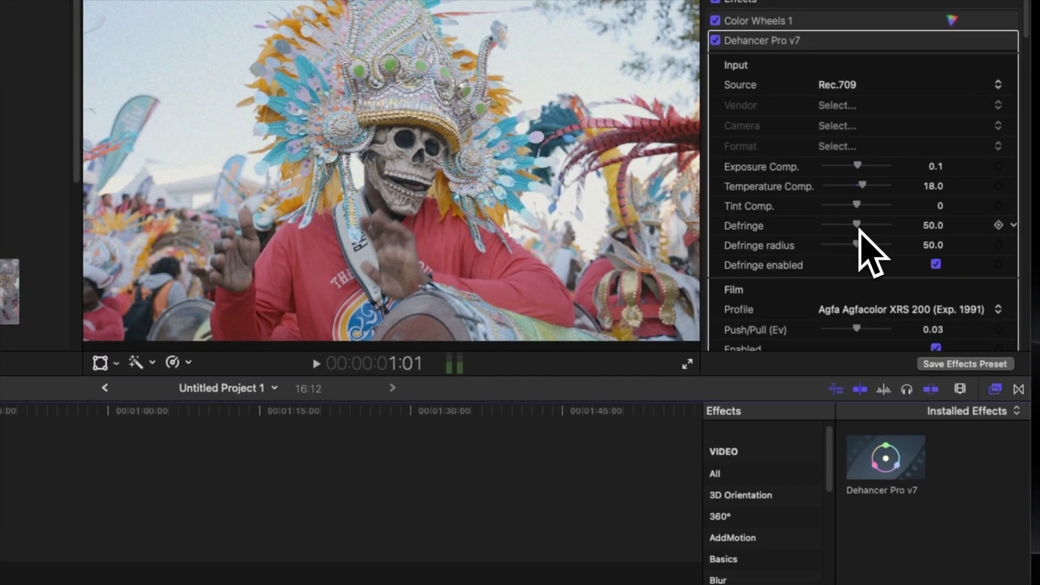
mouse_move(872, 221)
left_mouse_down()
mouse_move(850, 233)
mouse_move(869, 241)
mouse_move(841, 234)
mouse_move(859, 236)
left_mouse_up()
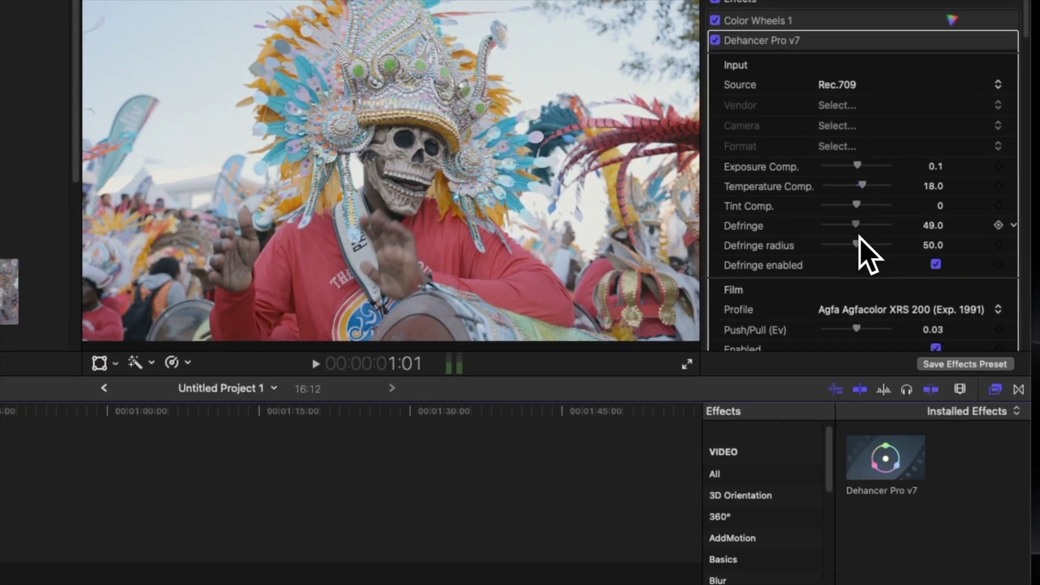
scroll(870, 282, "down", 5)
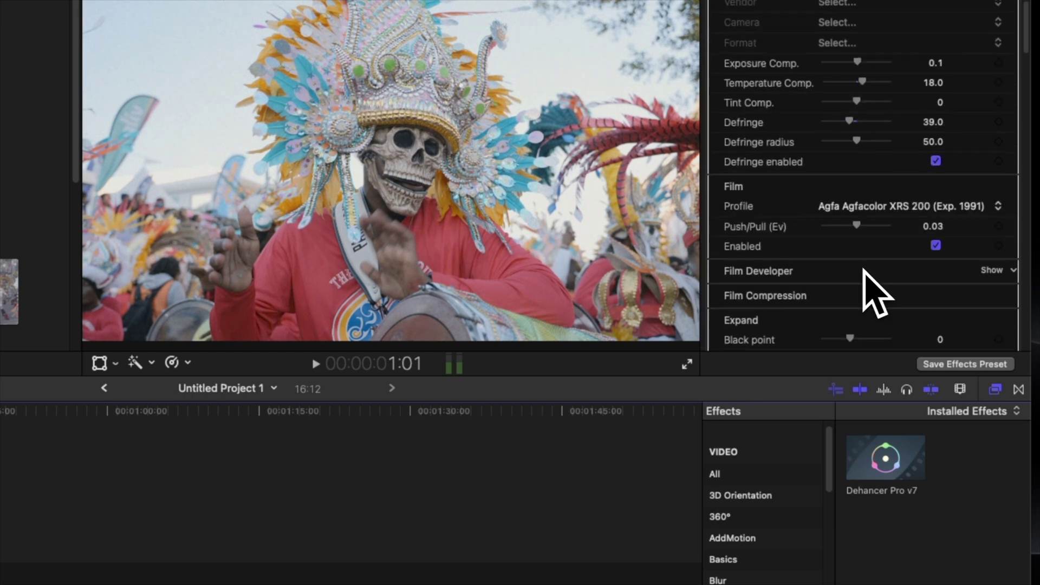
left_click(983, 246)
Step: Turn on the Film Developer stage with Contrast Boost 16.0, Gamma -4.0 and Color Boost 38.0
scroll(949, 274, "down", 2)
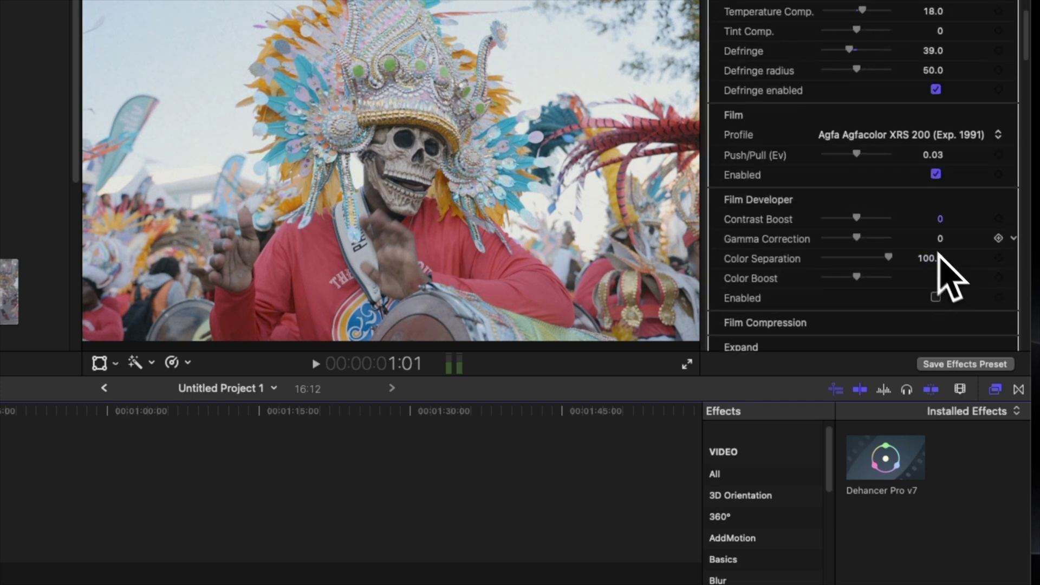
left_click(935, 298)
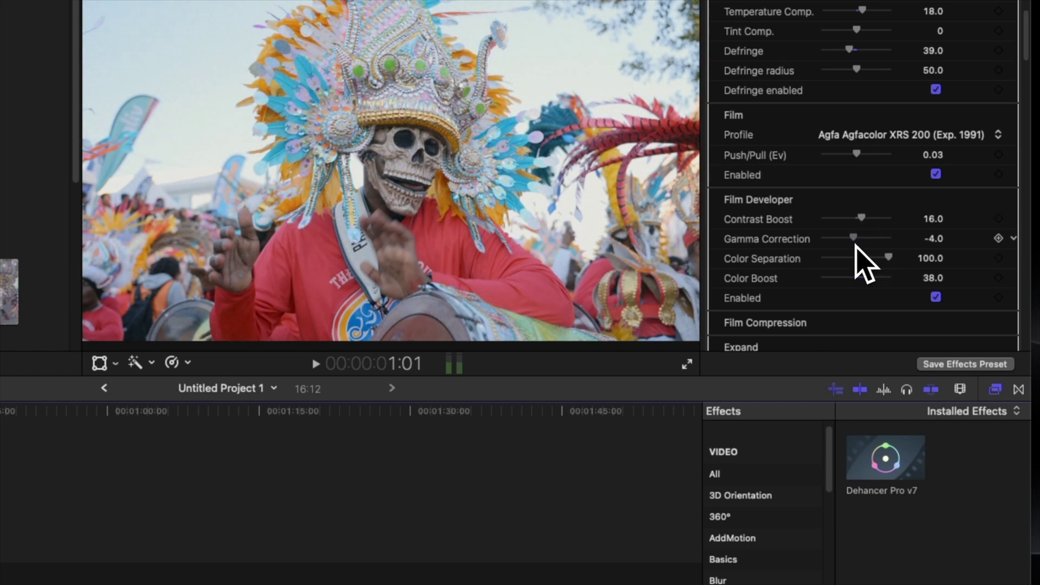
scroll(864, 292, "down", 3)
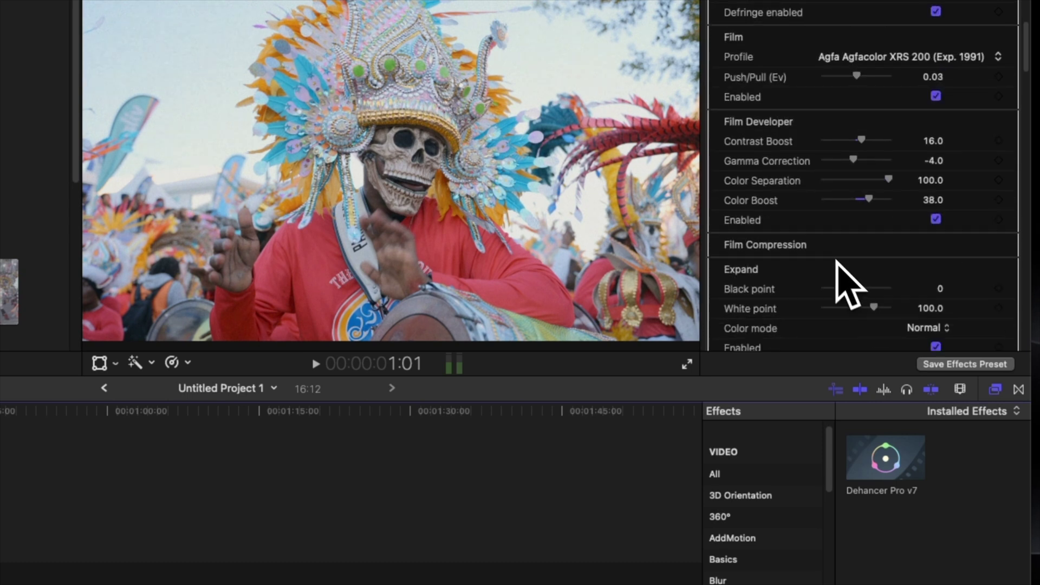
mouse_move(984, 253)
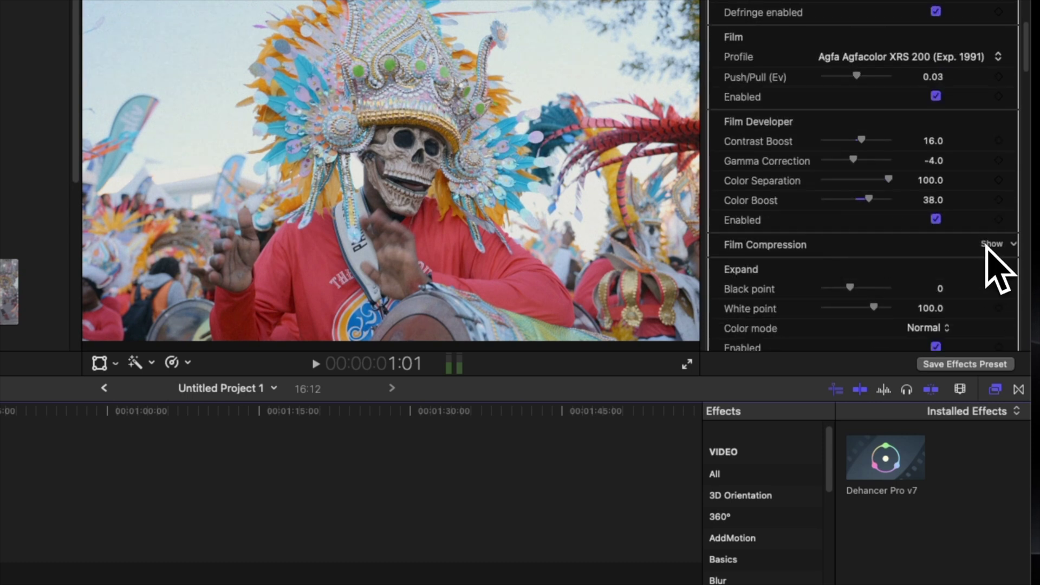
left_click(990, 245)
Step: Toggle Film Compression to compare, then enable it with Impact 68, White Point 99 and Color Density 68
scroll(901, 296, "down", 2)
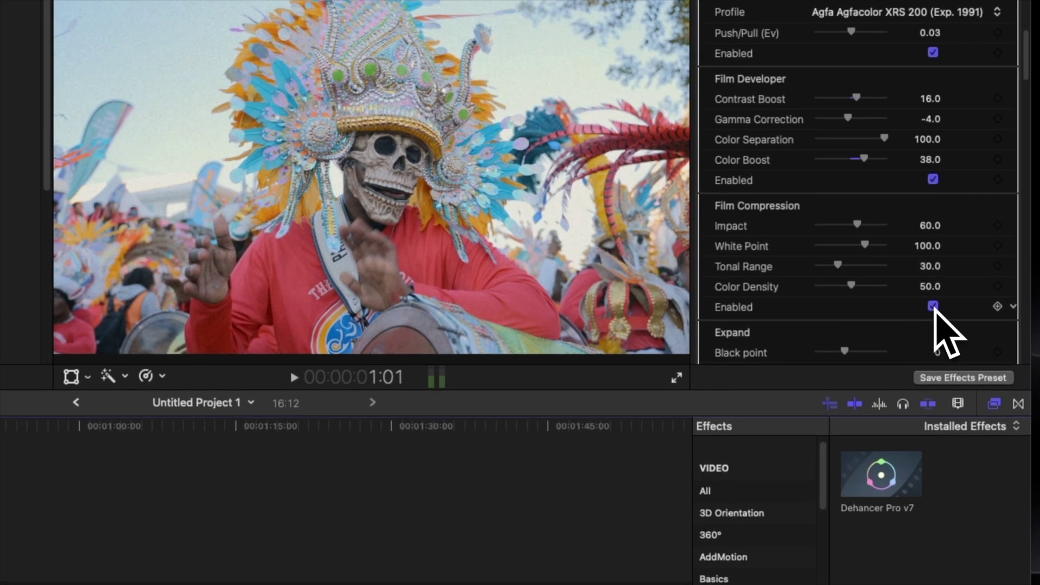
left_click(953, 280)
left_click(933, 307)
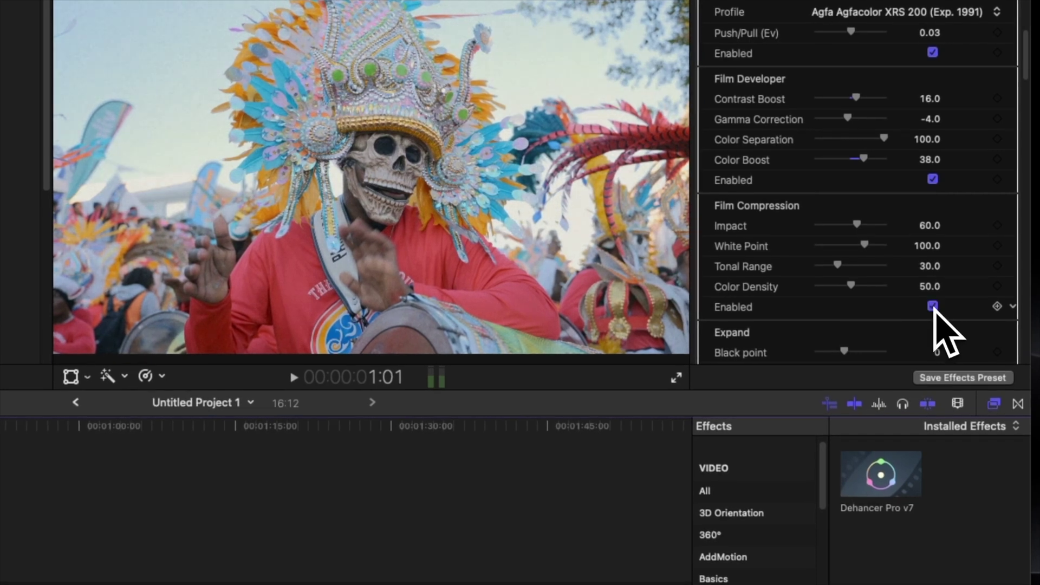
left_click(934, 306)
left_click(933, 307)
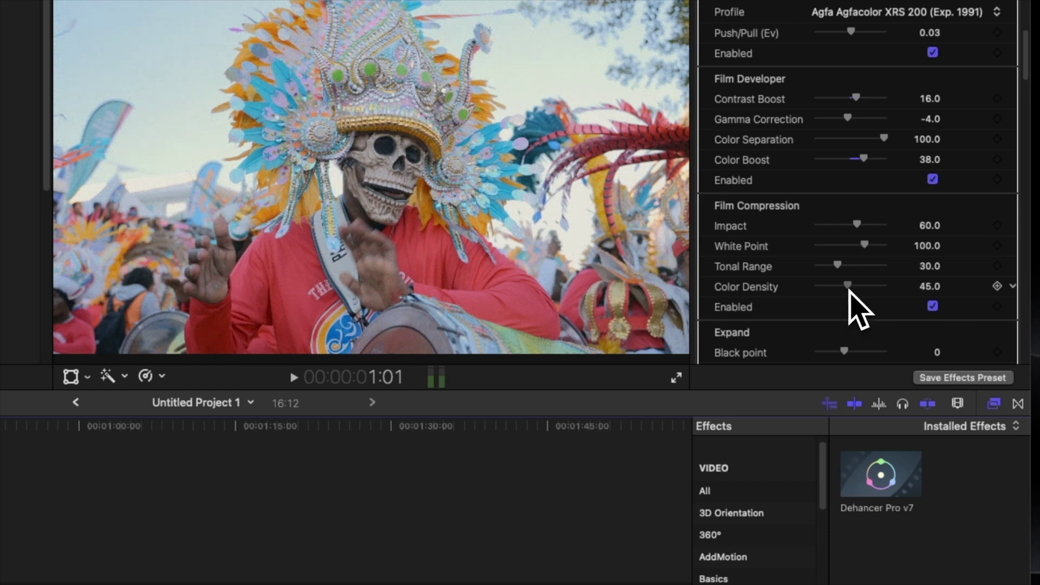
left_click_drag(849, 290, 873, 298)
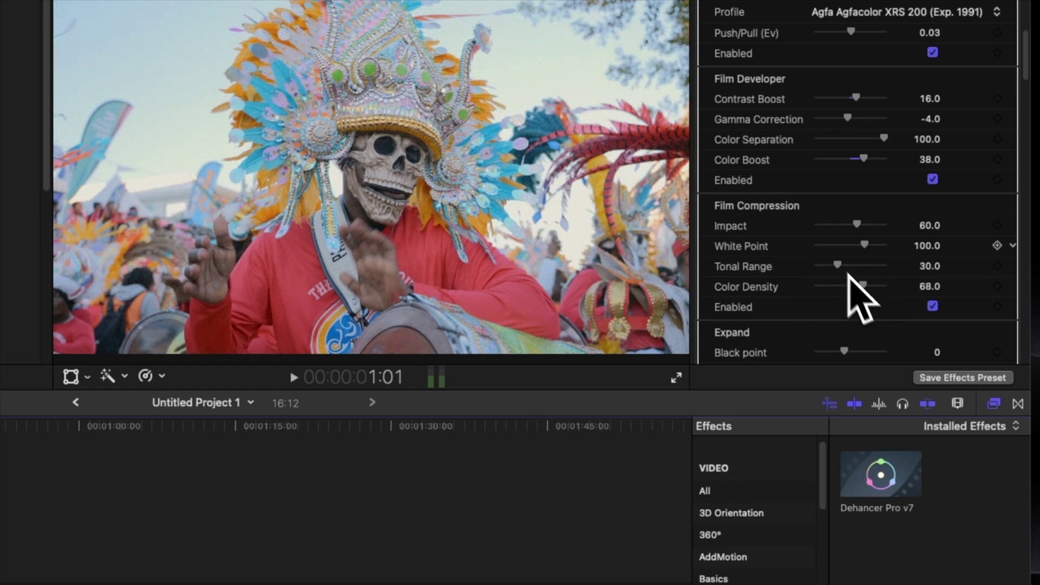
left_click_drag(857, 226, 864, 246)
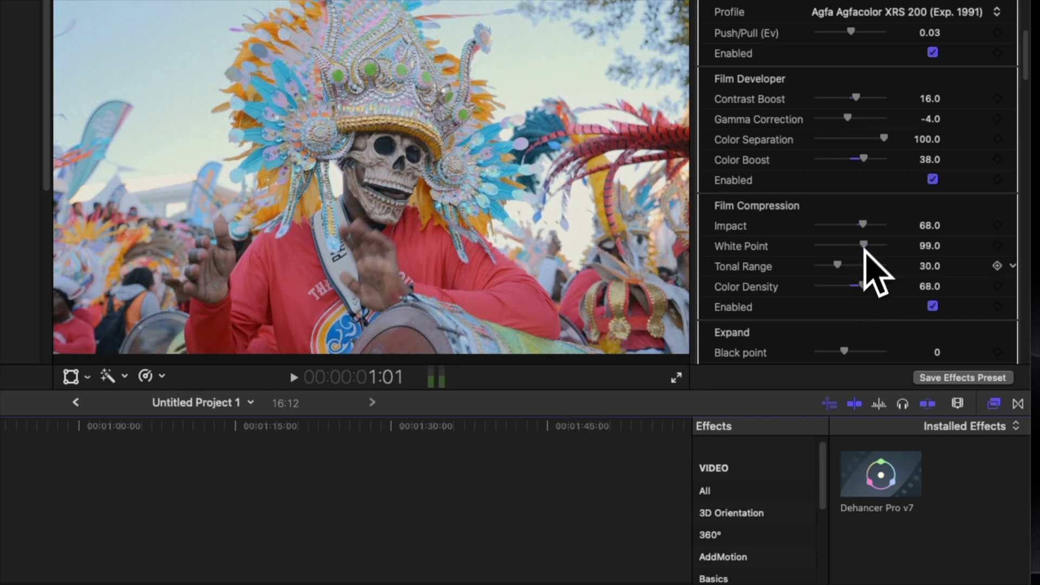
scroll(863, 303, "down", 4)
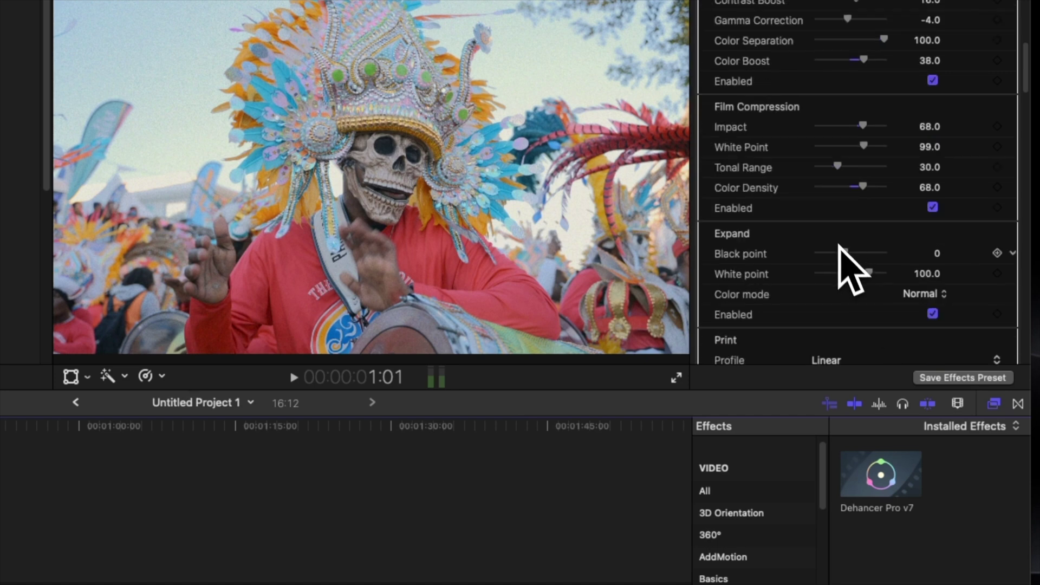
Step: Lift the Expand black point to 3.0 and play the clip's opening seconds to preview the grade
left_click_drag(844, 254, 862, 278)
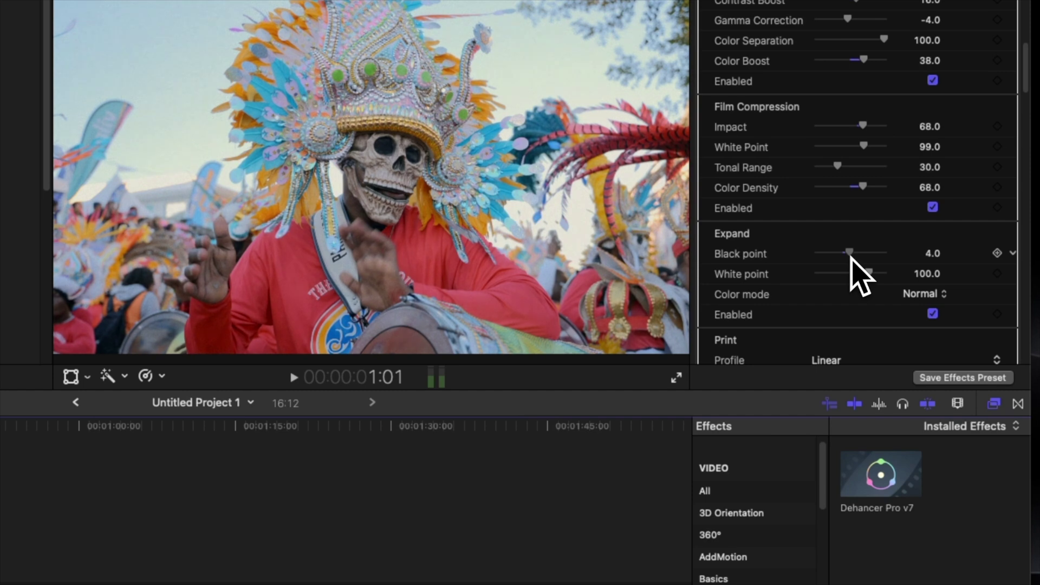
scroll(849, 252, "down", 10)
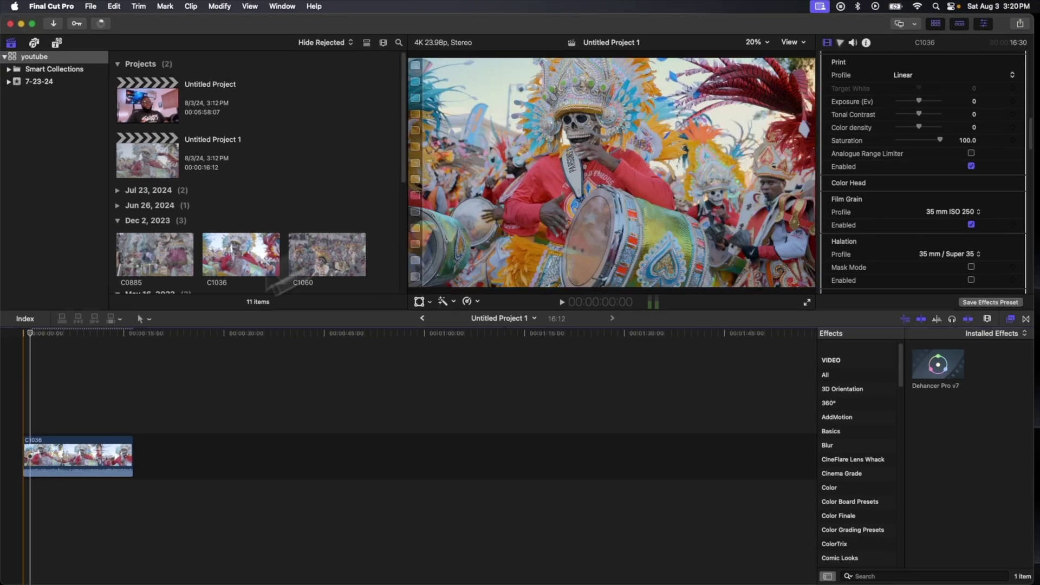
key("space")
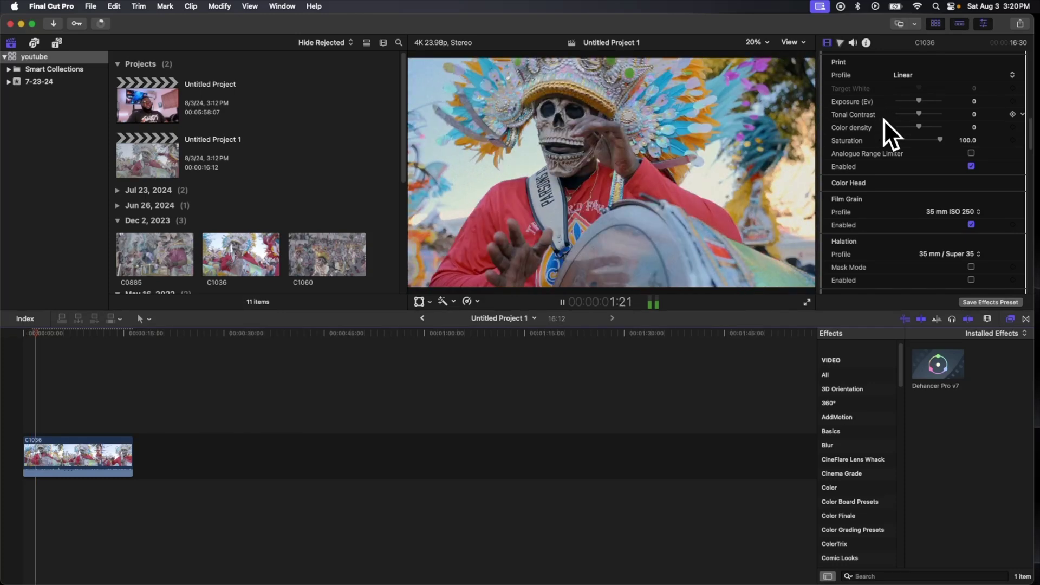
key("space")
scroll(878, 146, "up", 10)
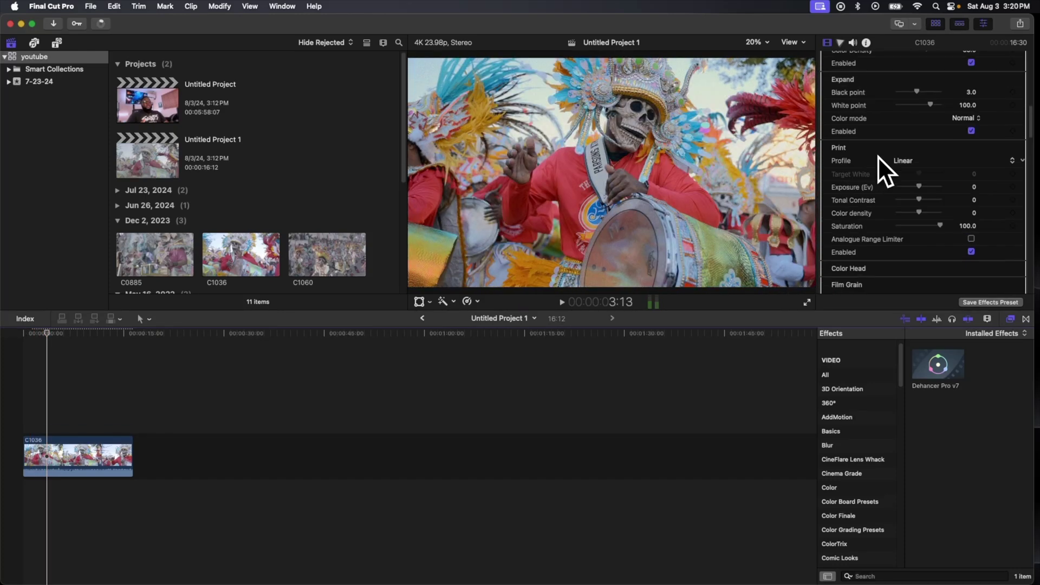
scroll(855, 93, "up", 5)
left_click(826, 88)
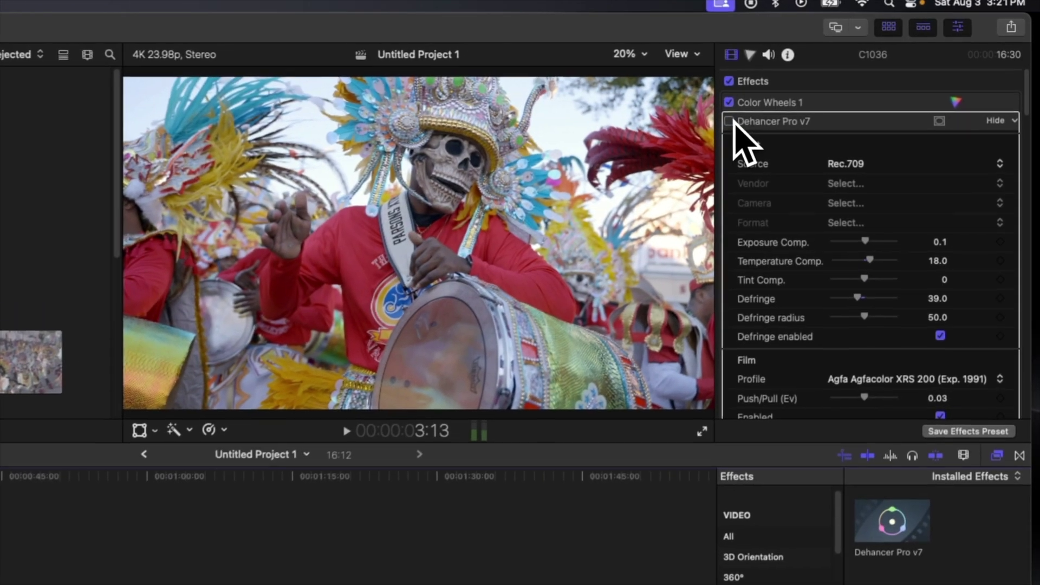
left_click(730, 121)
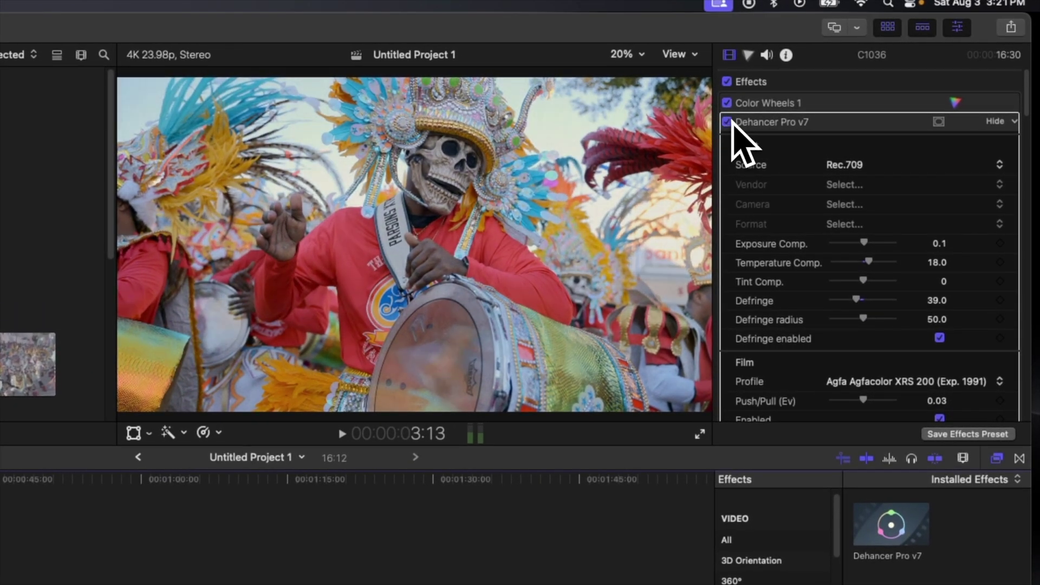
left_click(729, 121)
left_click(729, 121)
left_click(729, 122)
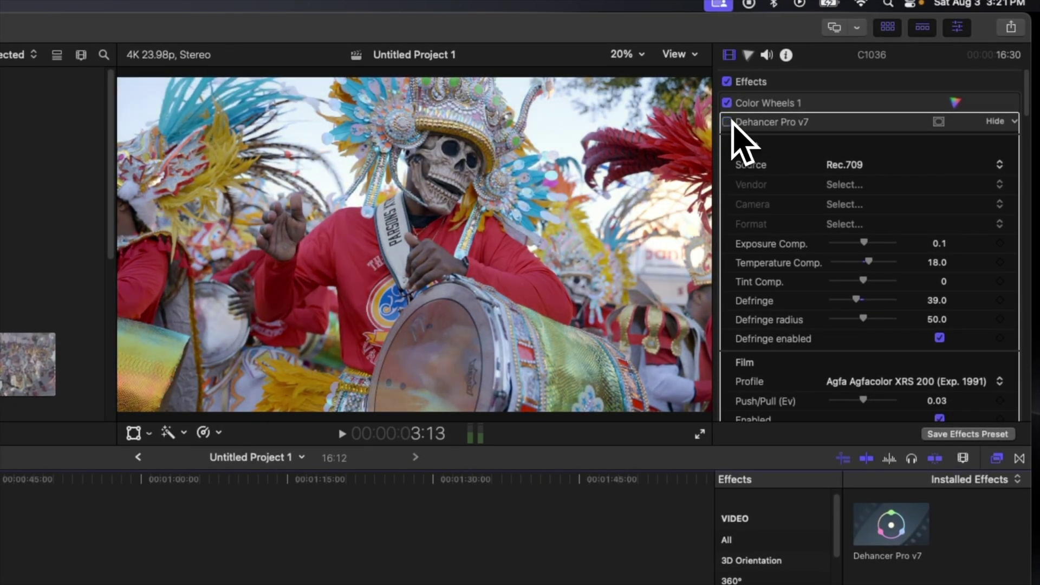
left_click(729, 121)
left_click(730, 121)
left_click(730, 121)
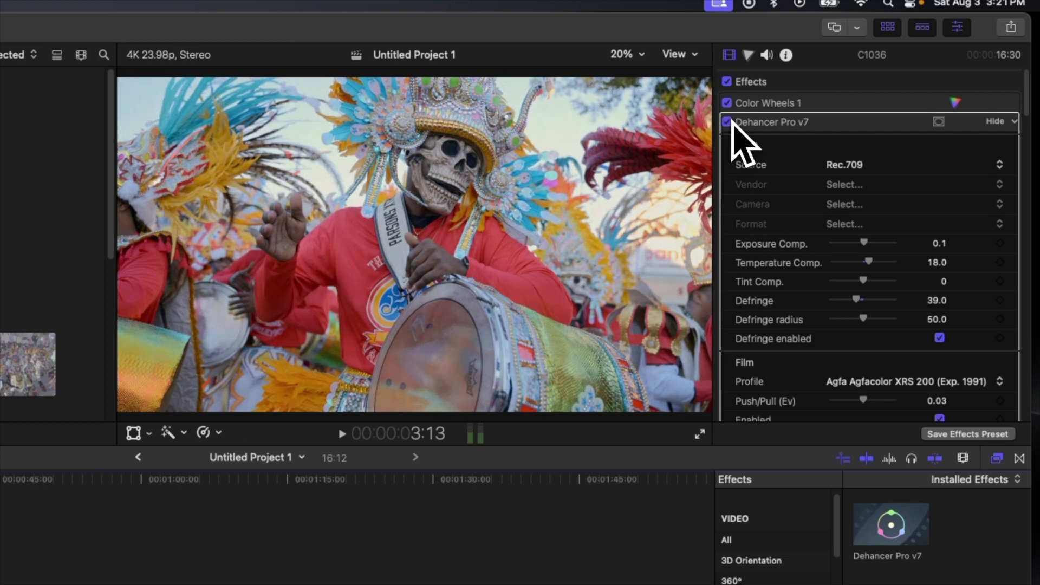
scroll(855, 314, "down", 10)
scroll(854, 309, "down", 3)
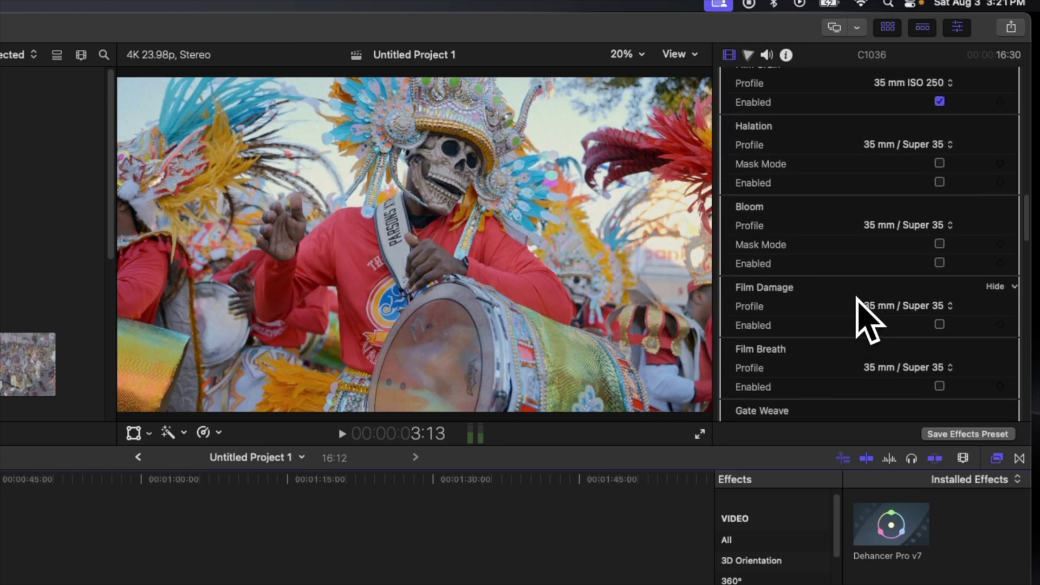
scroll(854, 309, "up", 5)
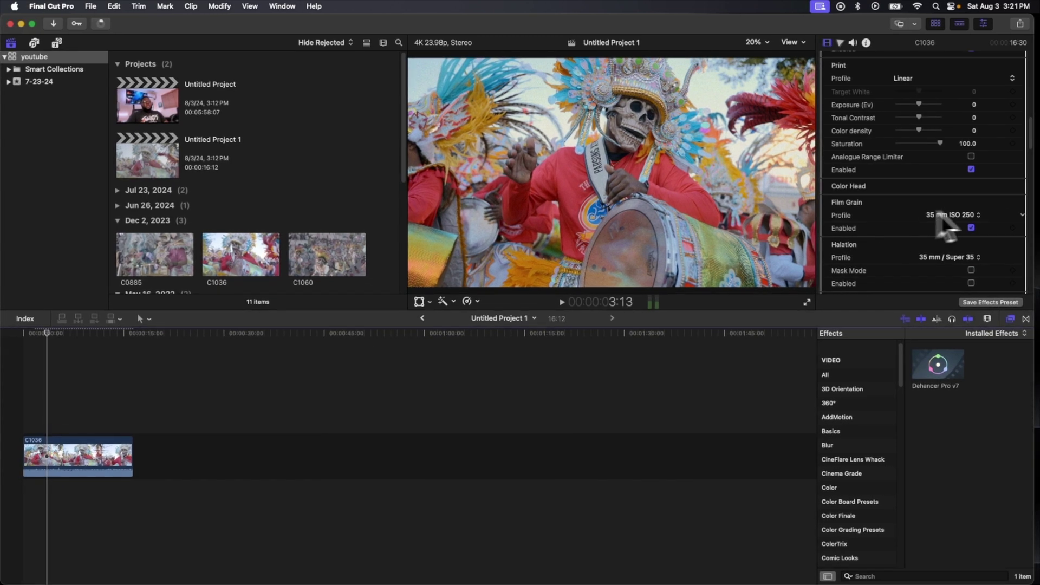
Step: Set Dehancer's Film Grain profile to 65 mm ISO 250 and enable Halation
left_click(972, 215)
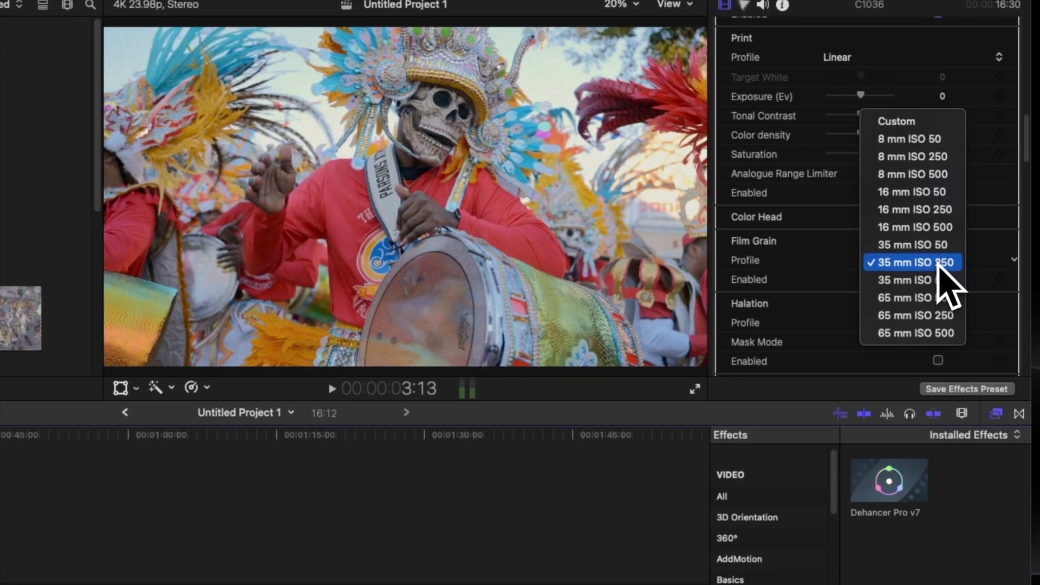
left_click(936, 317)
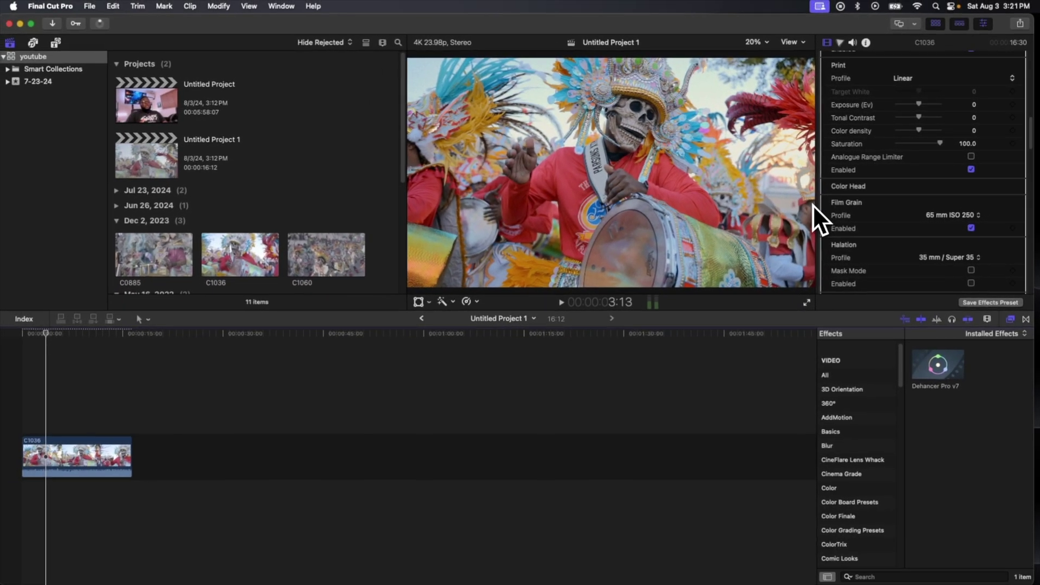
scroll(900, 236, "down", 3)
scroll(903, 238, "down", 2)
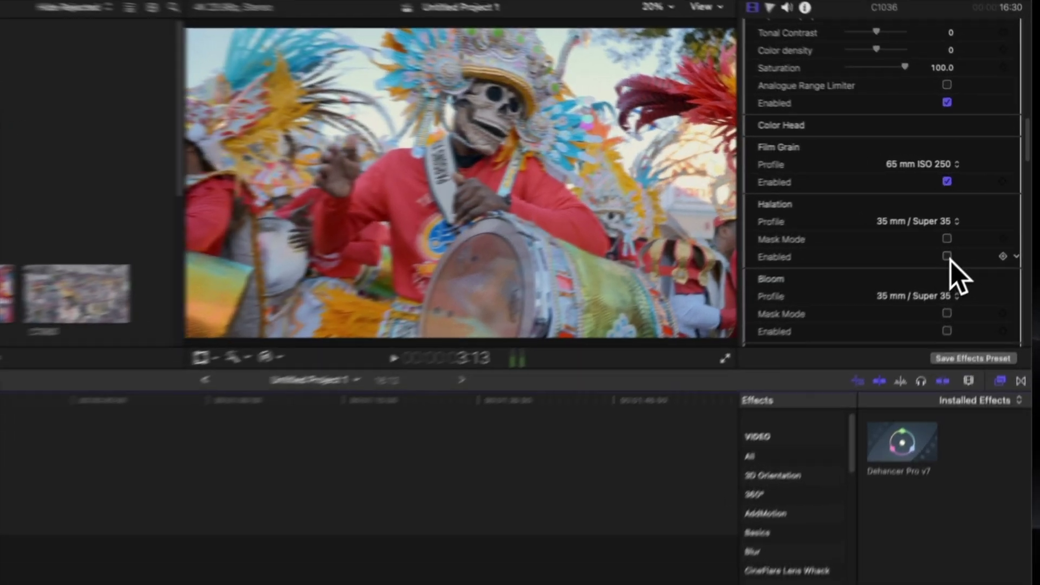
left_click(971, 228)
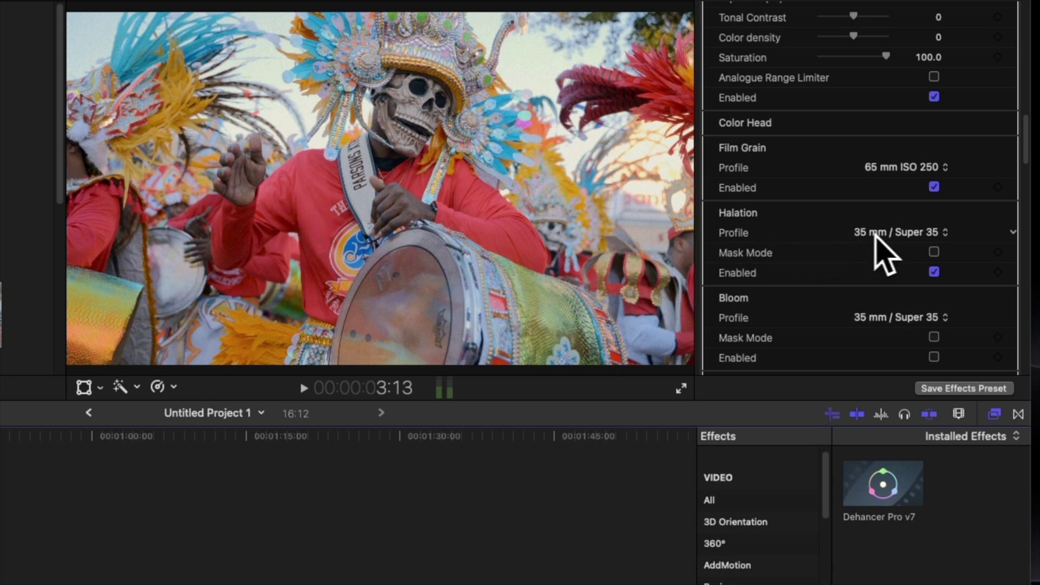
left_click(893, 235)
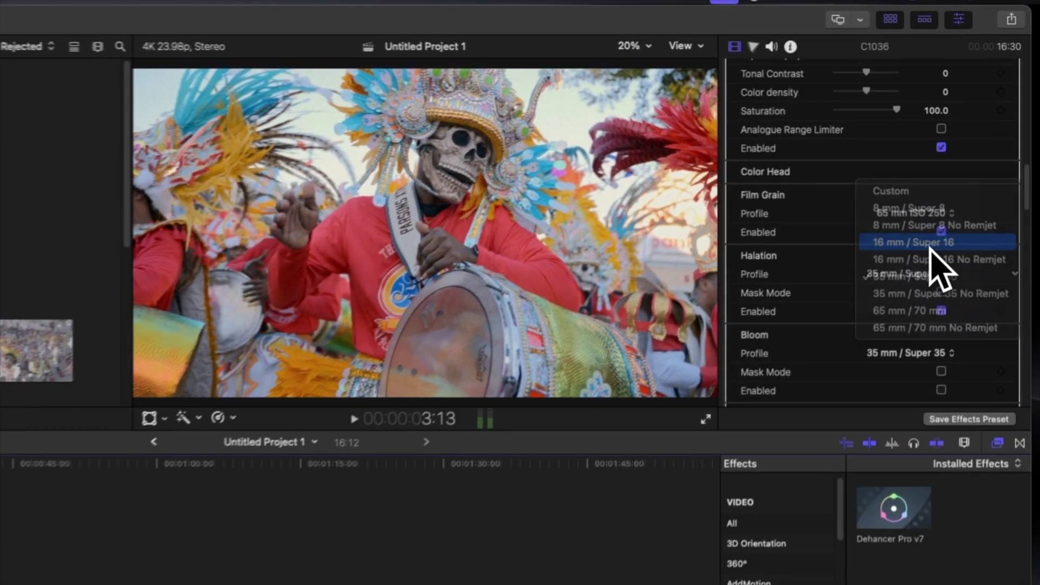
Step: Set the Halation profile to 16 mm / Super 16, enable halation, and turn on Bloom
left_click(967, 180)
left_click(928, 281)
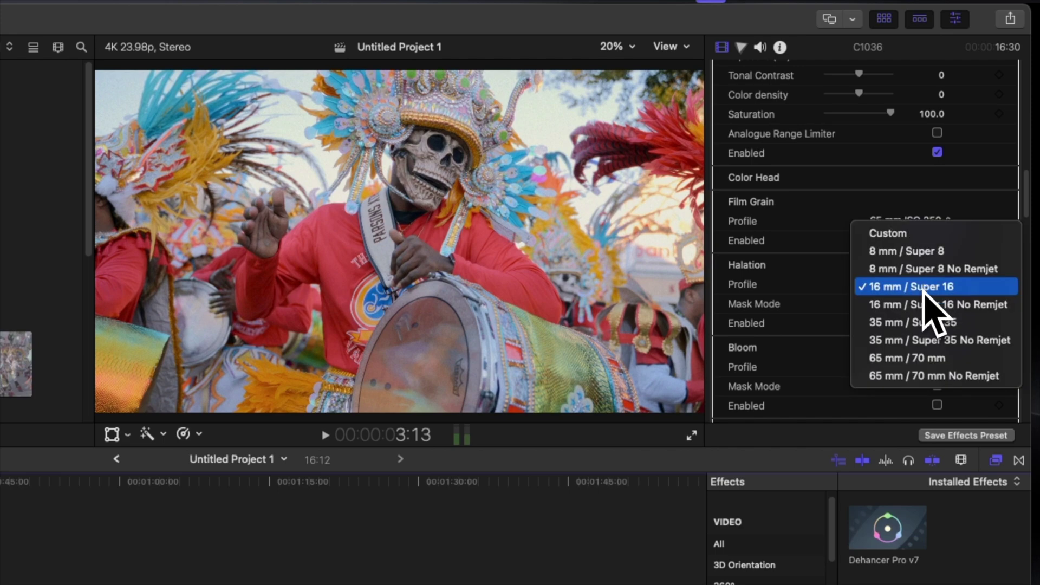
left_click(916, 305)
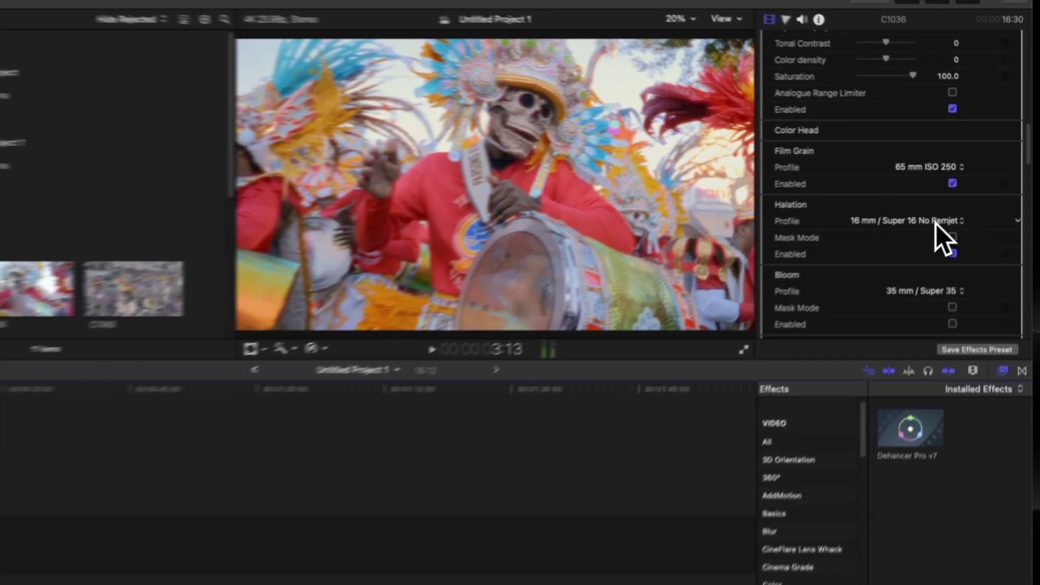
left_click(958, 202)
left_click(919, 218)
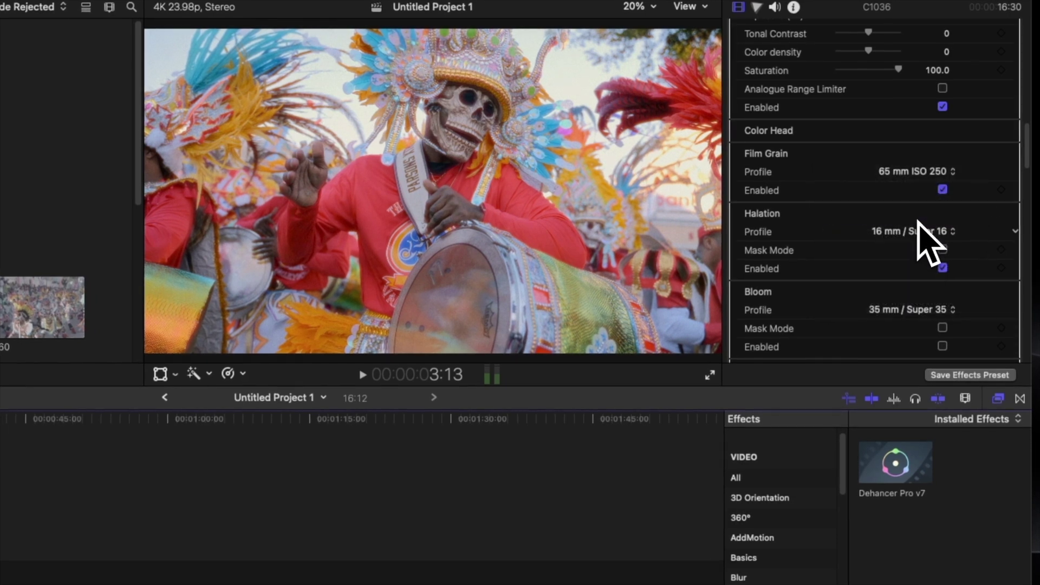
left_click(921, 232)
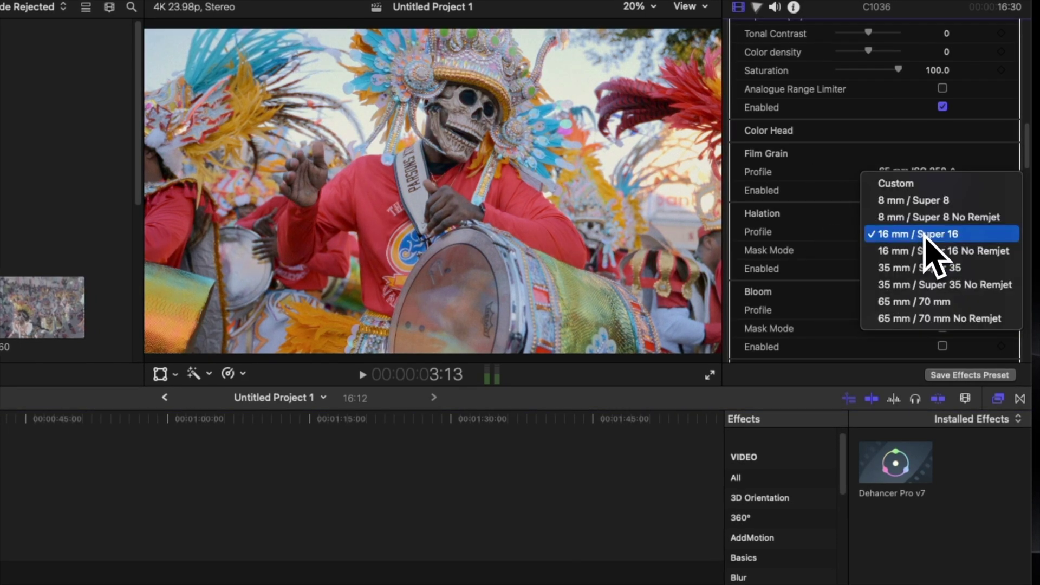
left_click(926, 239)
left_click(943, 267)
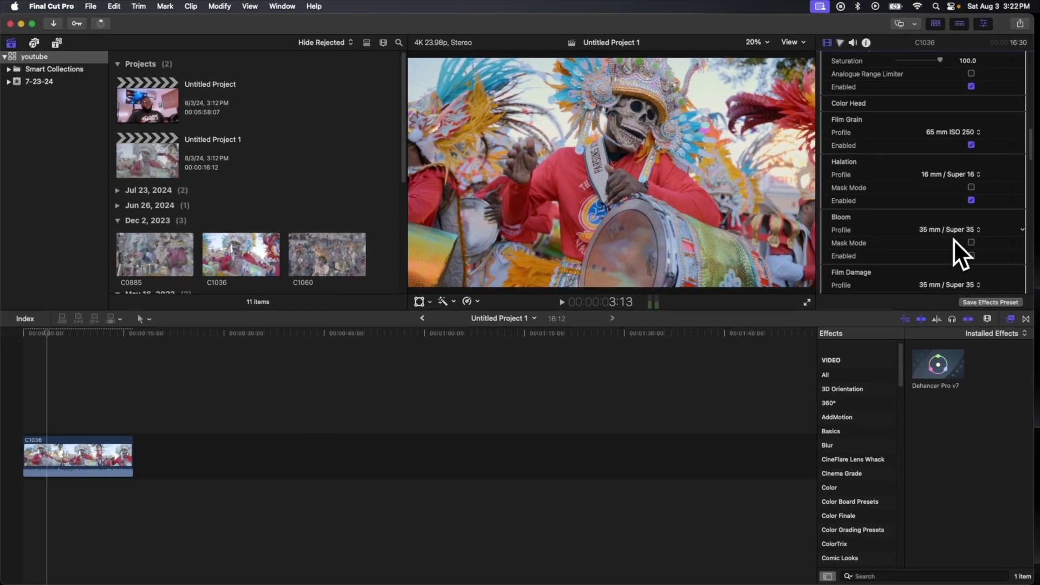
left_click(971, 255)
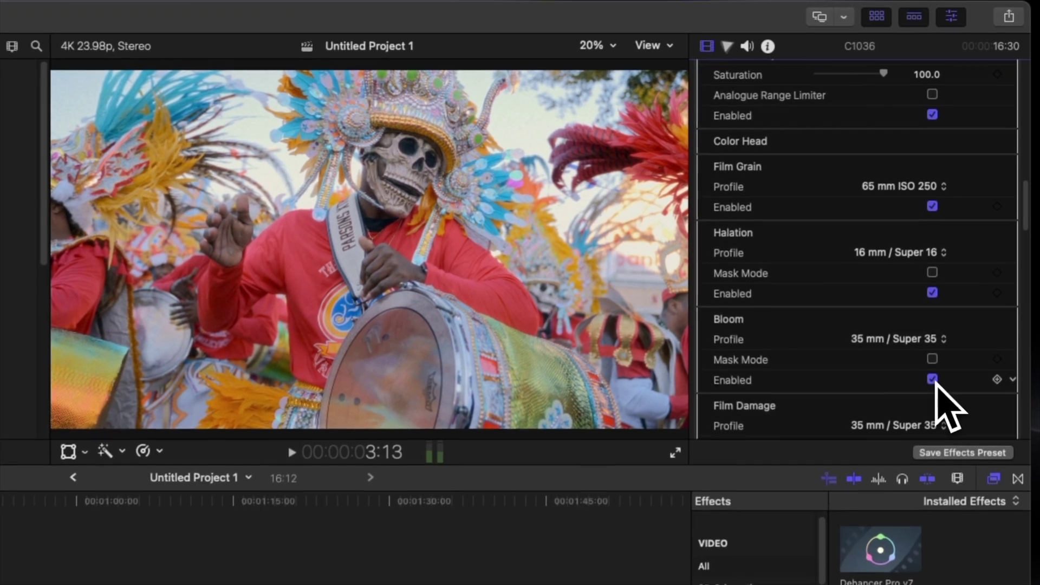
Step: Keep the Bloom profile at 35 mm / Super 35 and enable Film Breath
left_click(907, 341)
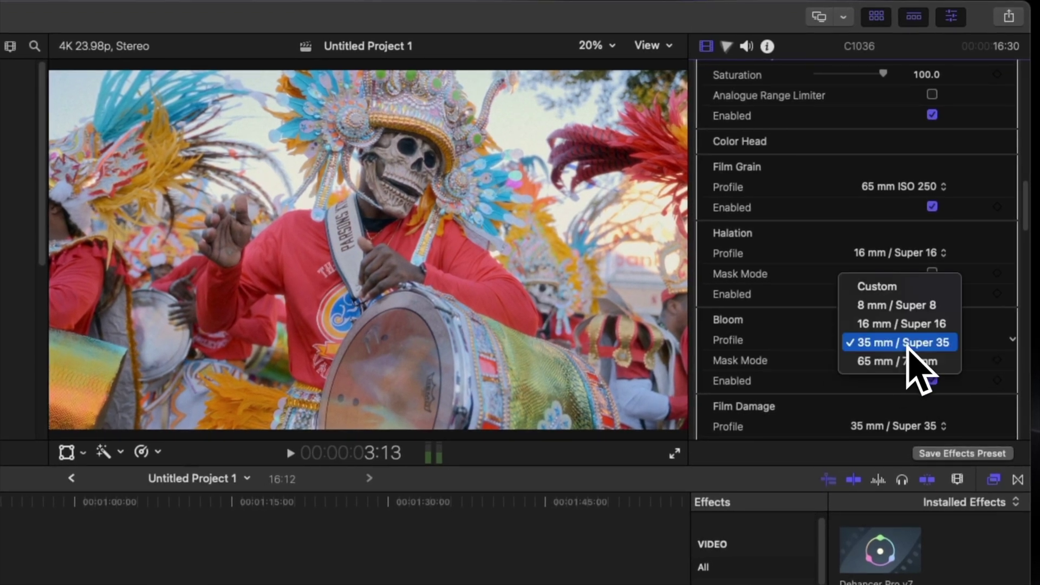
left_click(915, 343)
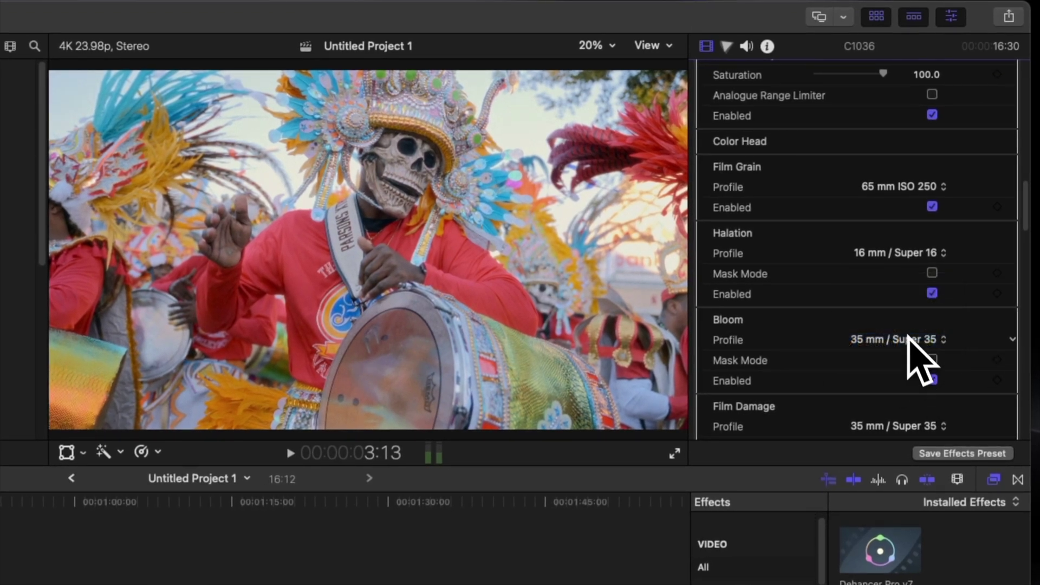
scroll(904, 293, "down", 5)
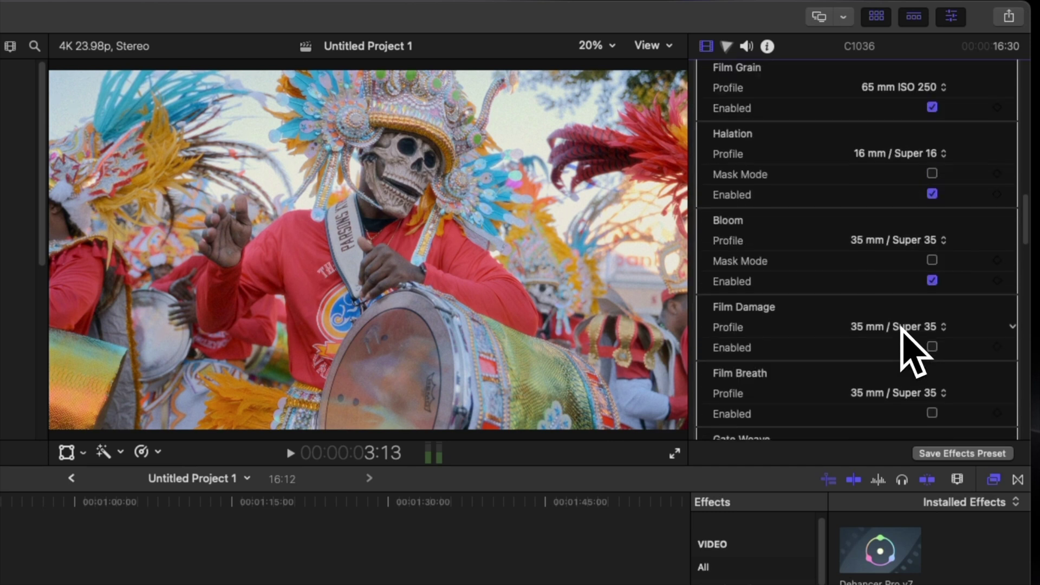
scroll(922, 365, "down", 2)
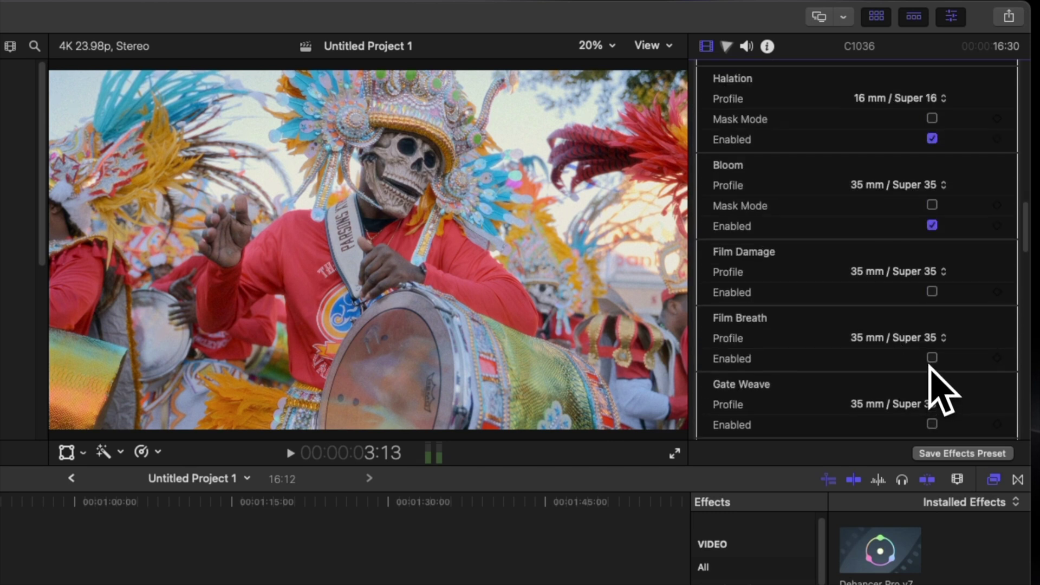
left_click(933, 359)
Step: Expand Dehancer's LUT Generator settings further down the inspector
scroll(901, 366, "down", 5)
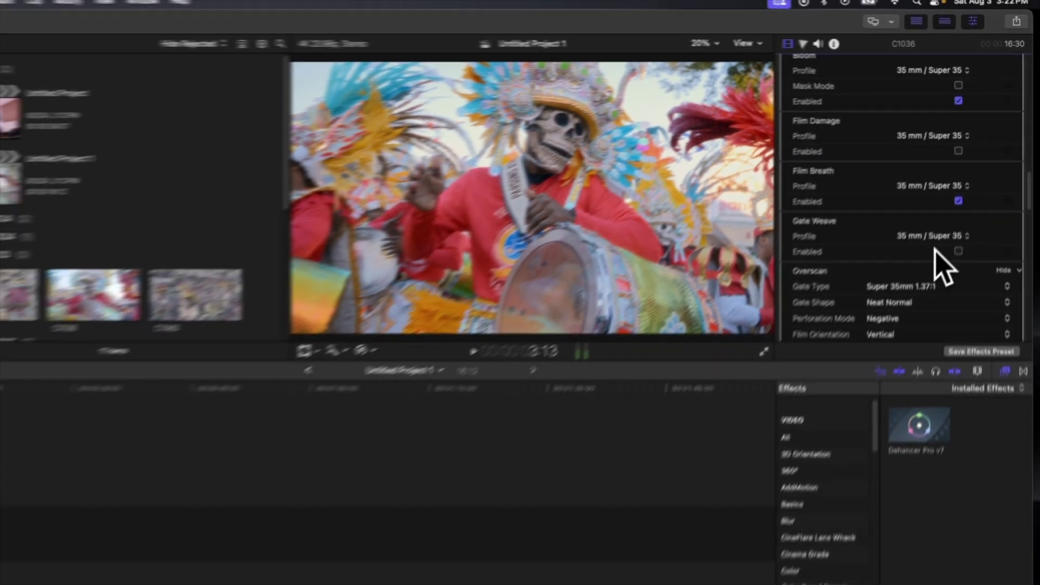
scroll(876, 347, "down", 4)
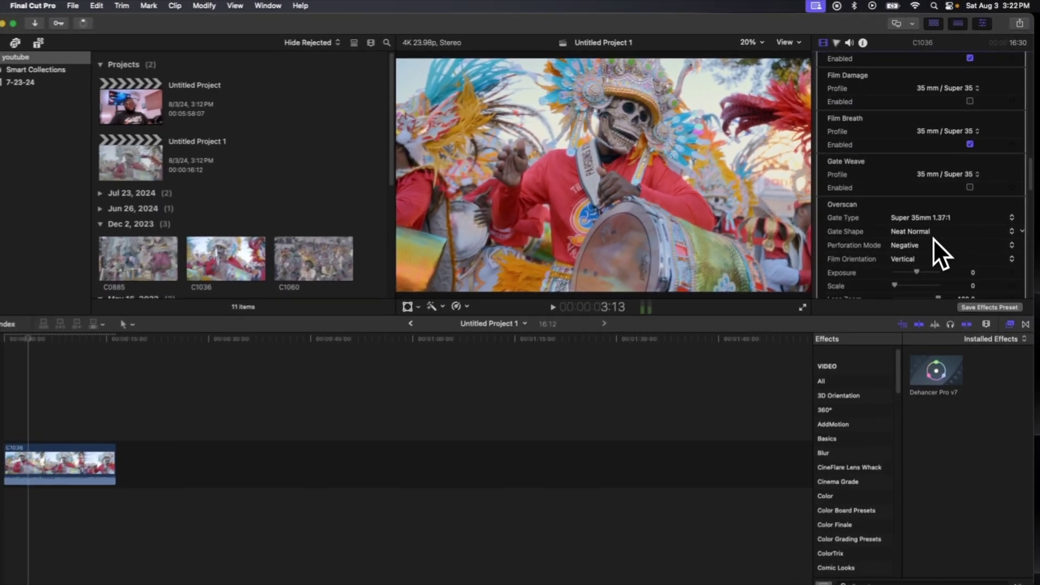
scroll(916, 238, "down", 8)
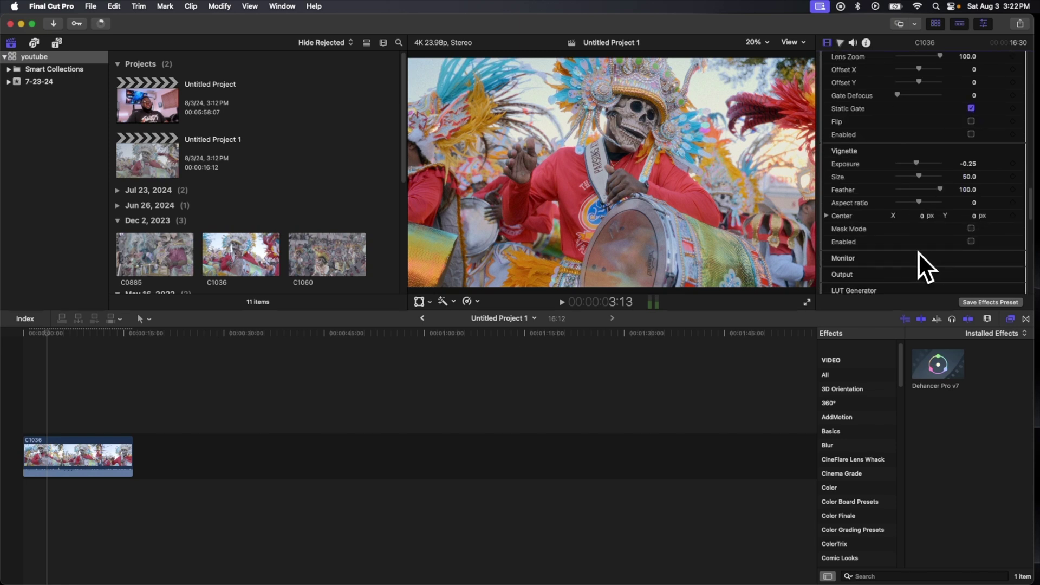
scroll(925, 272, "down", 3)
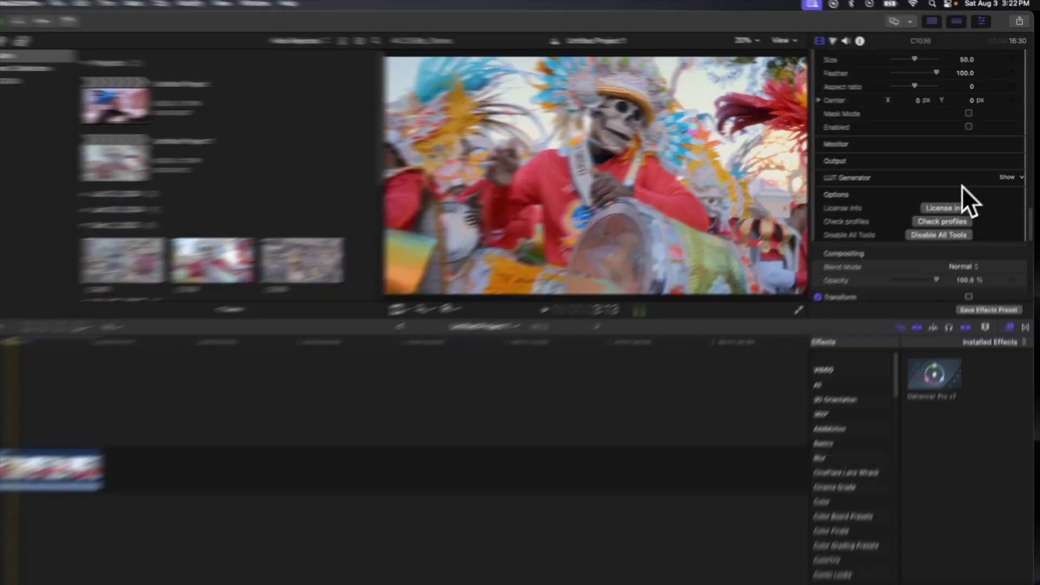
left_click(1011, 174)
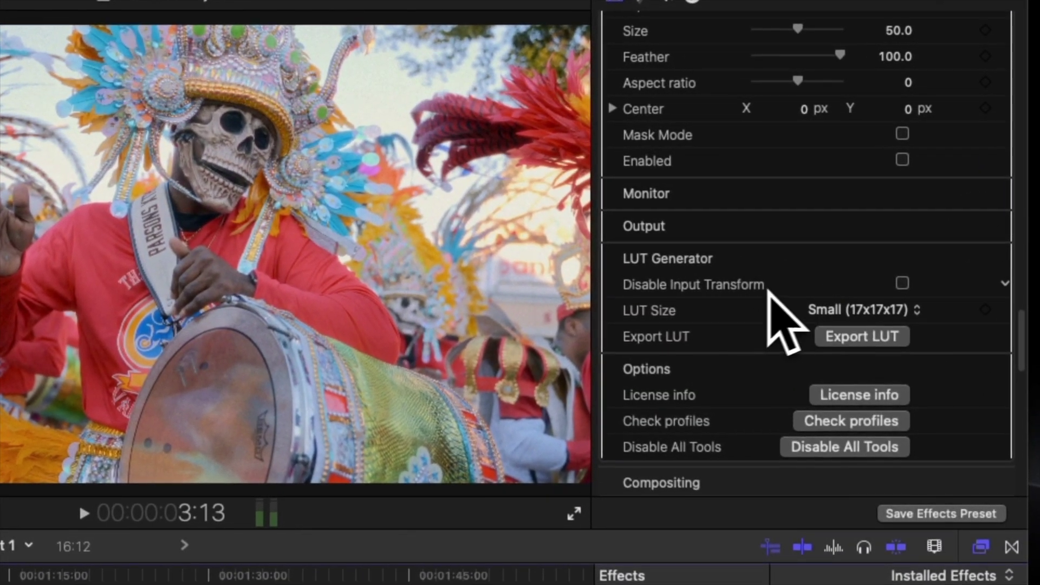
Step: Change the LUT Generator size from Small to Normal (33x33x33) and move the playhead to the clip start
left_click(881, 311)
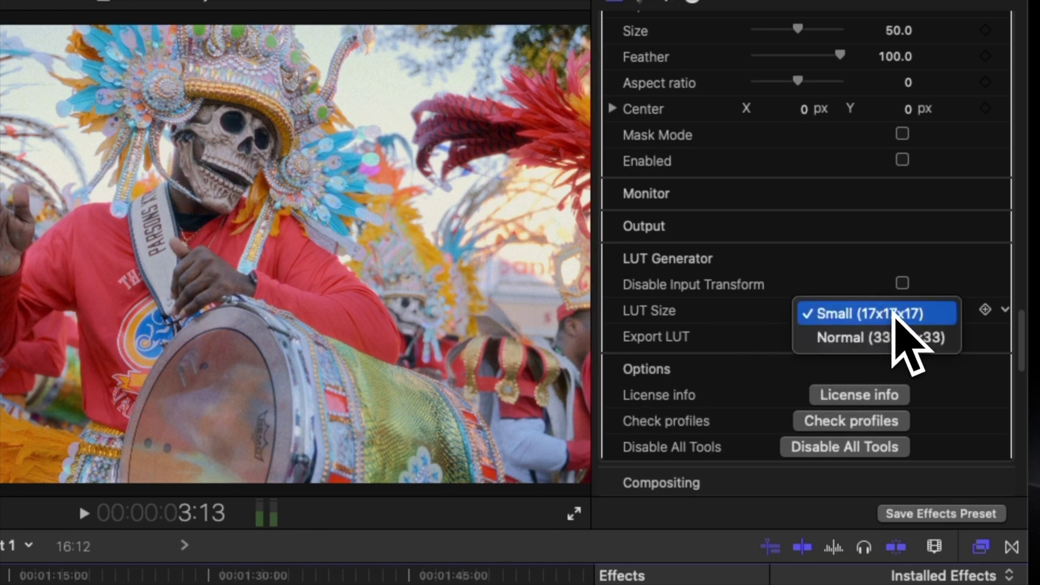
left_click(880, 337)
left_click(866, 314)
left_click(866, 314)
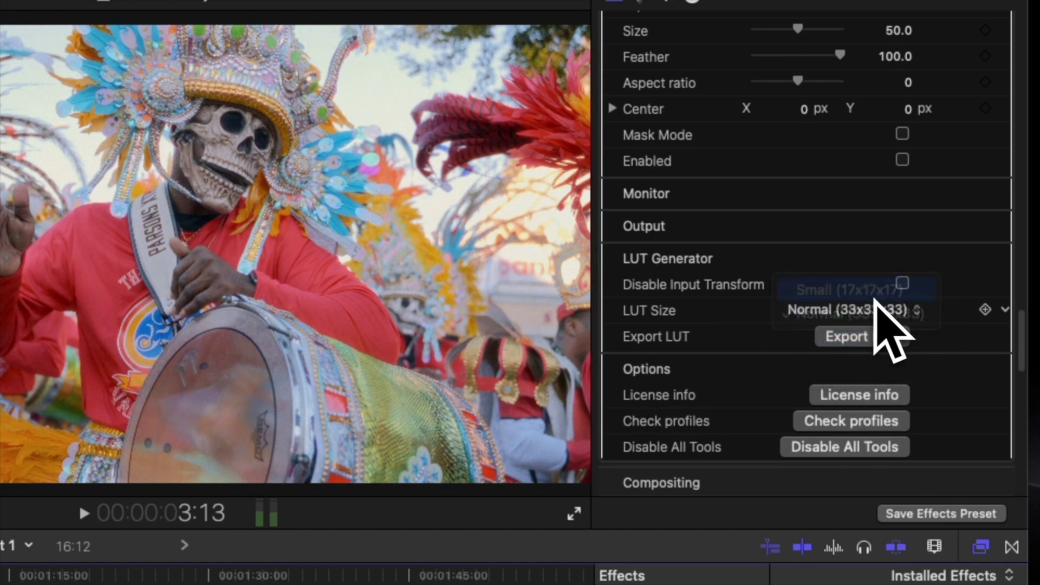
left_click(875, 304)
left_click(880, 332)
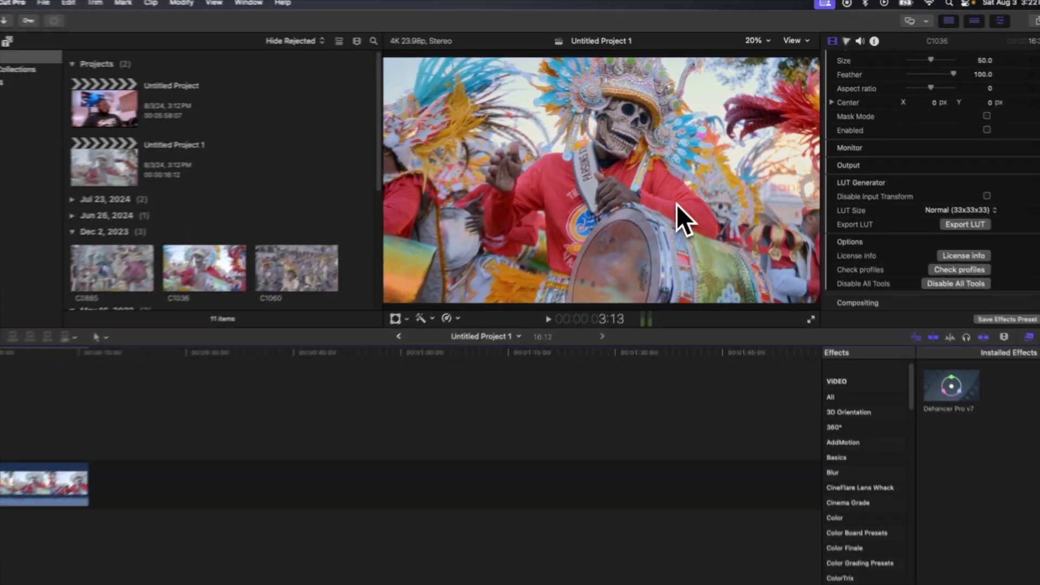
left_click(29, 418)
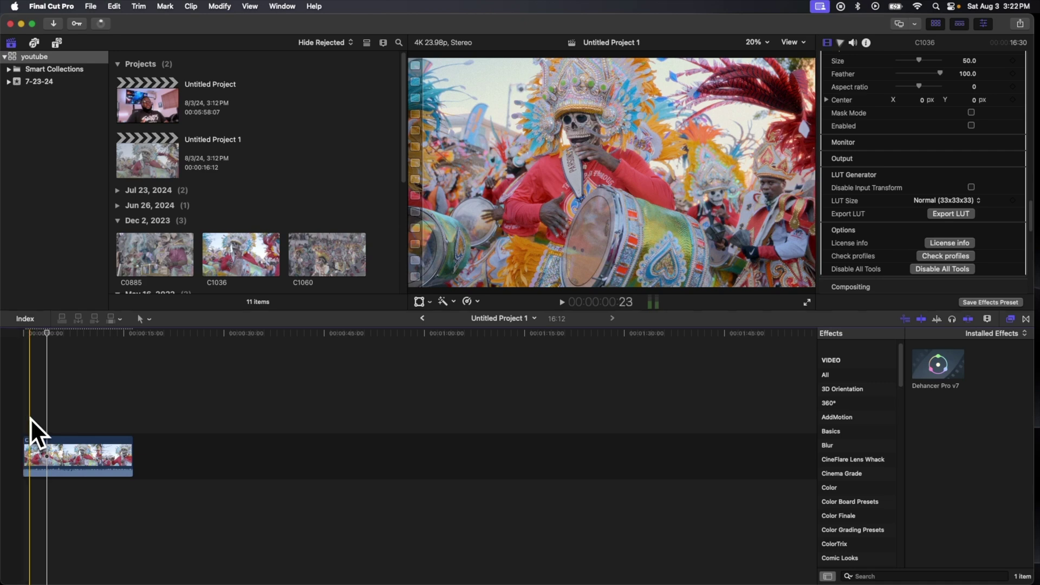
Step: Collapse the Dehancer Pro v7 controls at the top of the inspector
scroll(917, 154, "up", 15)
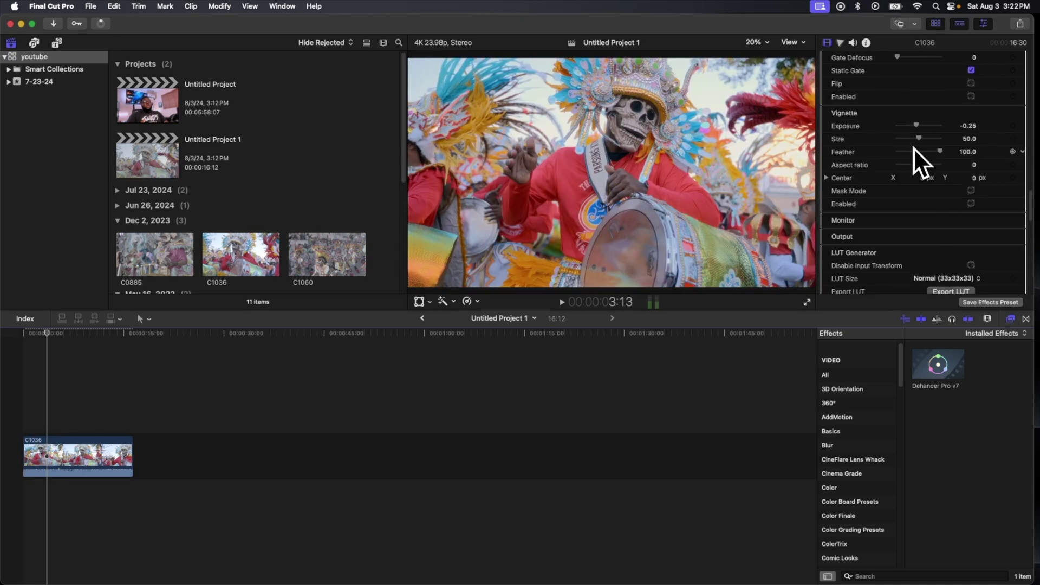
scroll(916, 156, "up", 15)
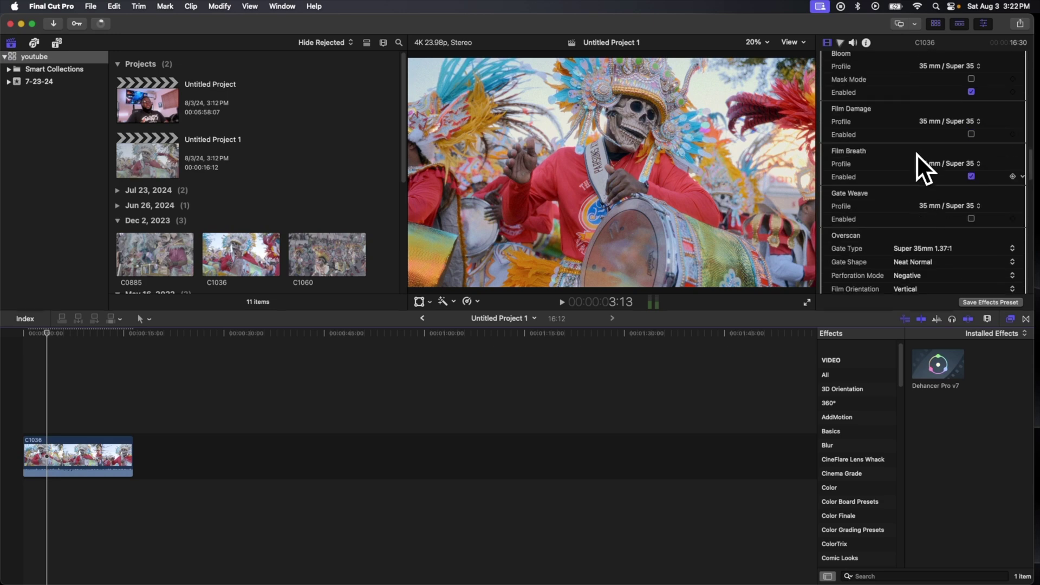
scroll(919, 151, "up", 10)
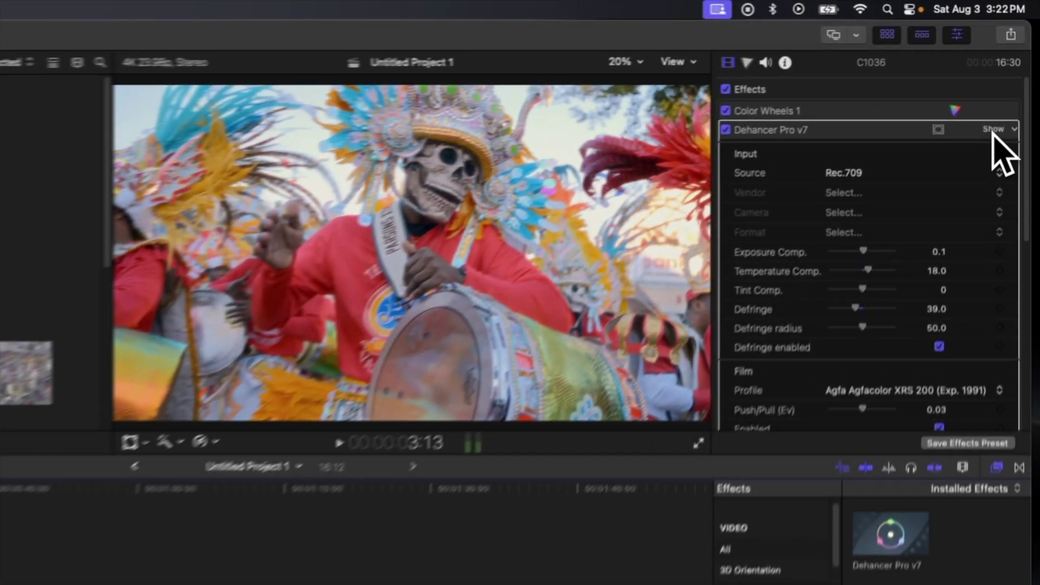
left_click(1010, 88)
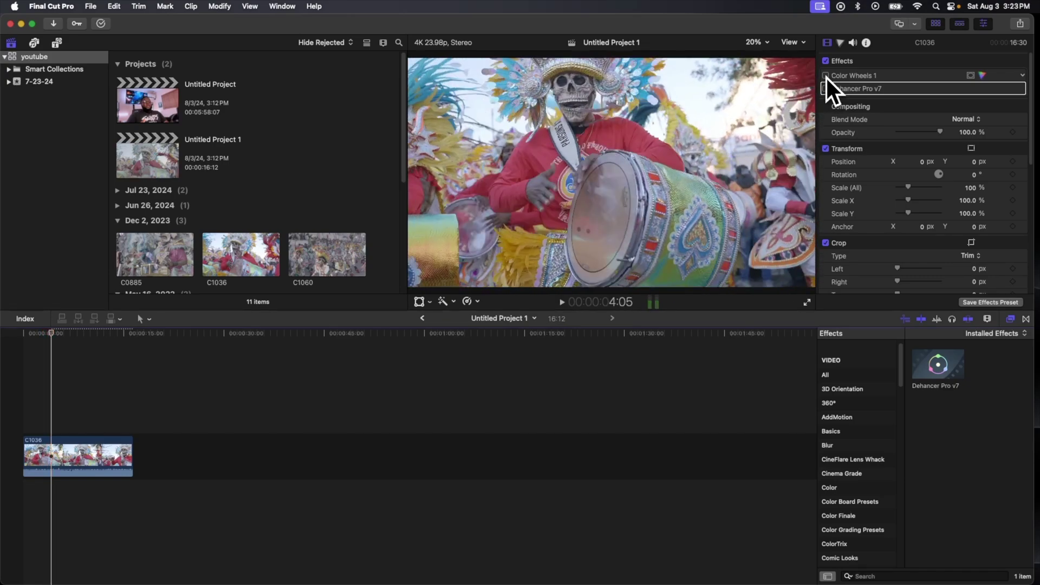
Step: Re-enable Color Wheels 1 and play the clip from the start without Dehancer
left_click(826, 76)
key("space")
key("Home")
key("space")
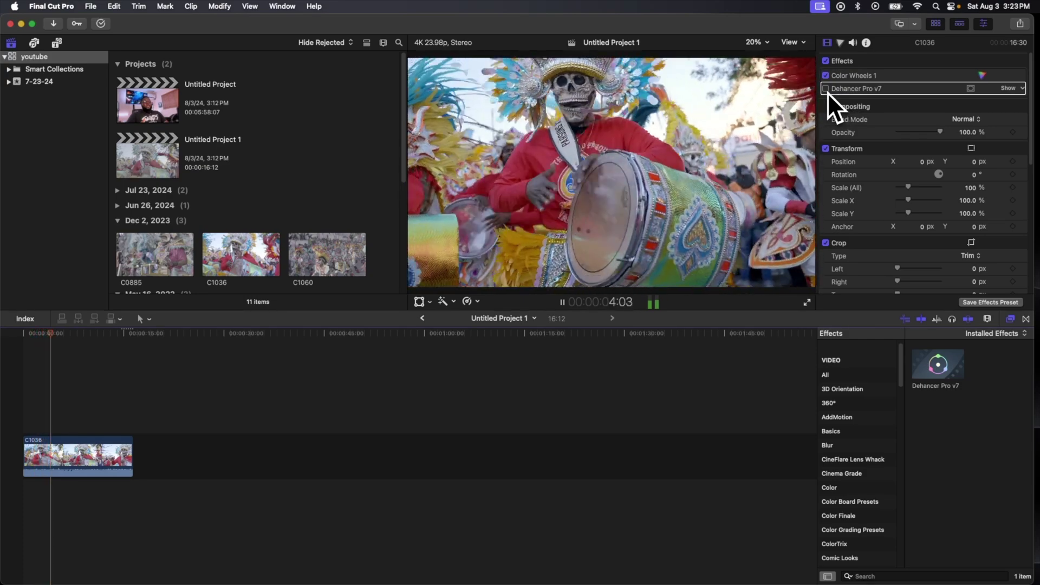
key("space")
key("Home")
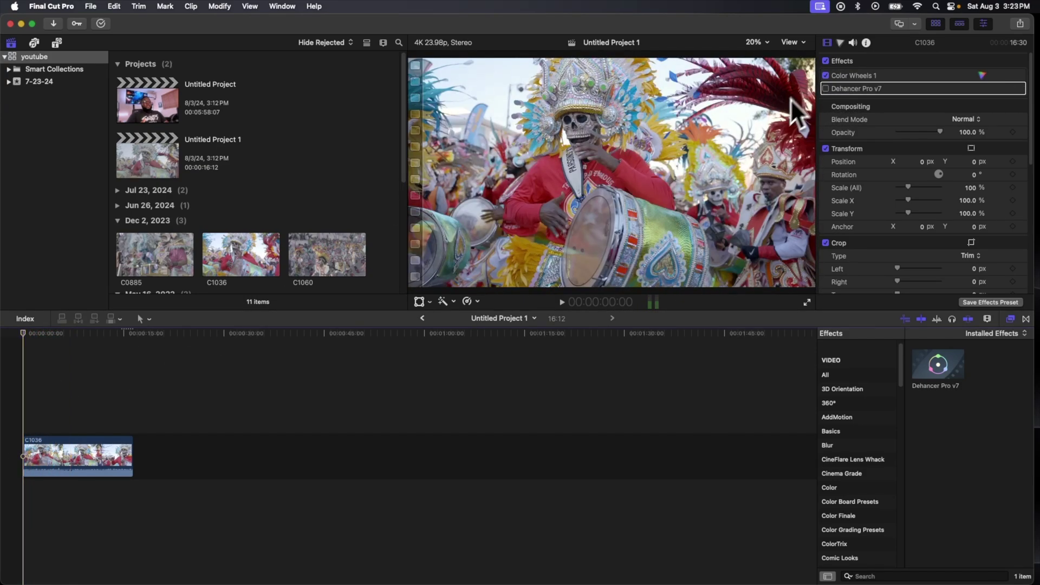
Step: Re-enable Dehancer Pro v7 and play the graded clip, stopping to review the frame
left_click(826, 88)
key("space")
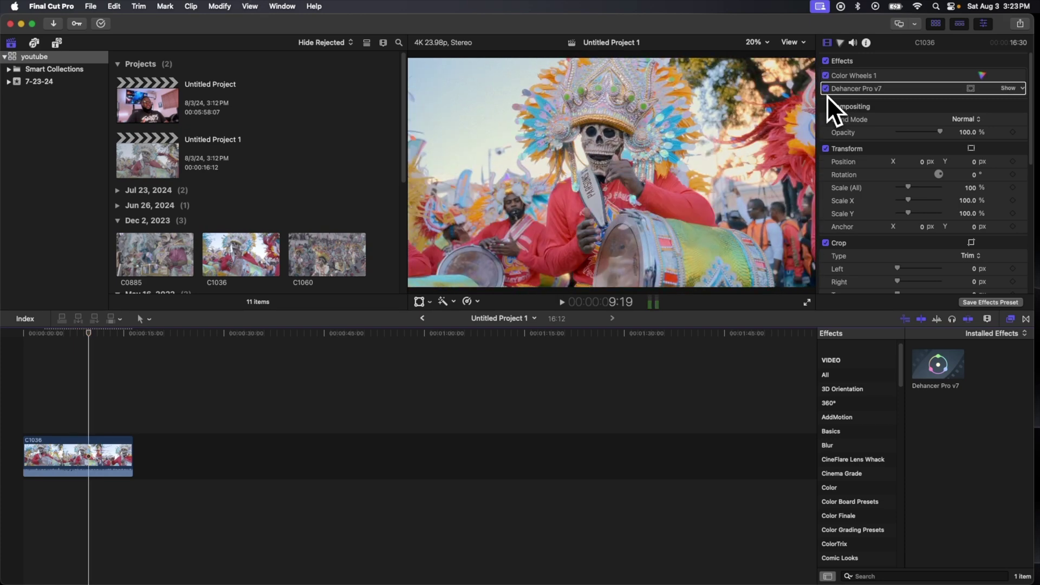
key("space")
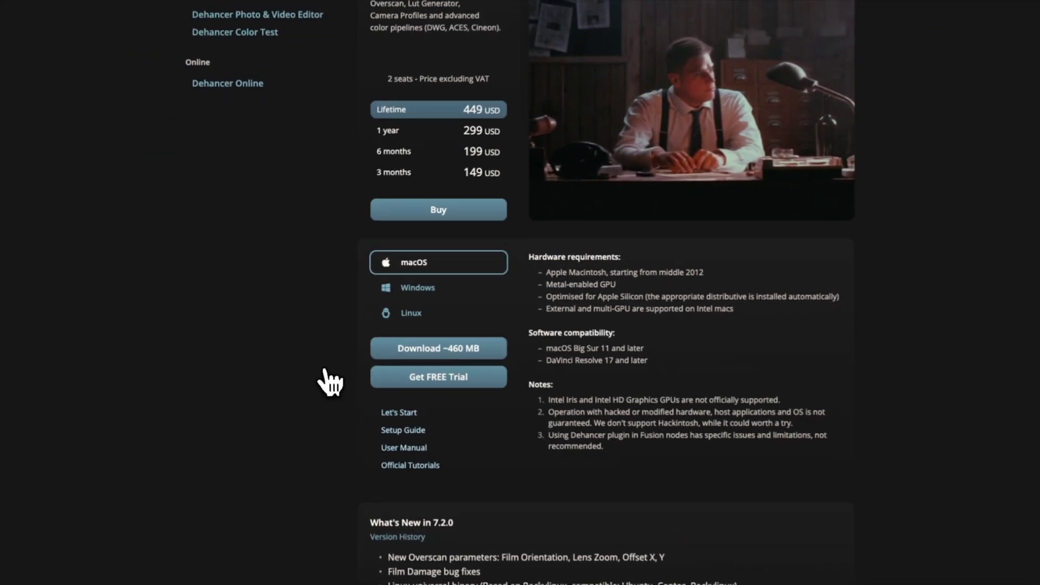
Step: Browse the Dehancer products page and open the Dehancer Pro purchase page
scroll(329, 383, "down", 5)
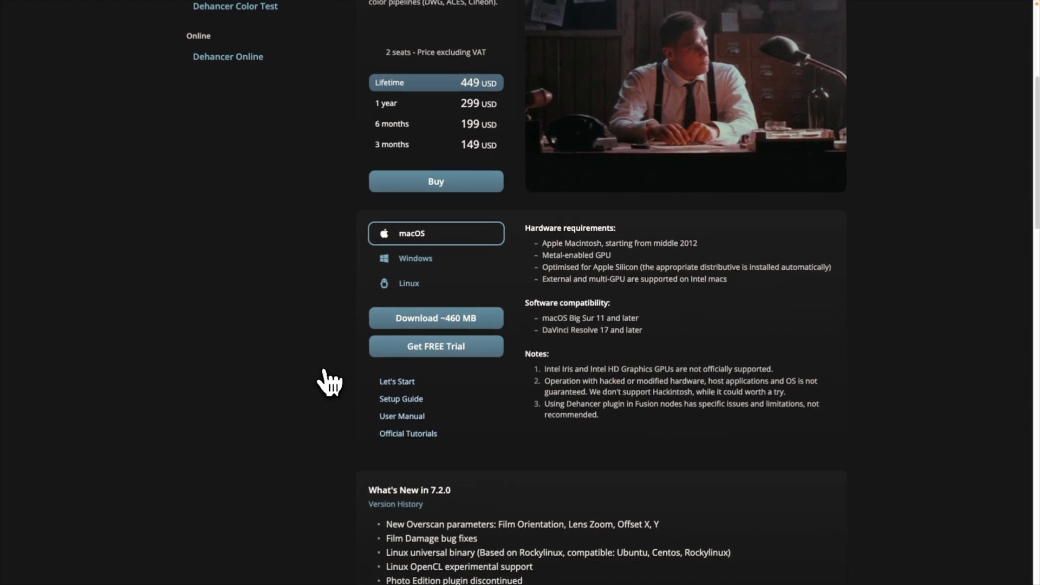
scroll(329, 383, "down", 2)
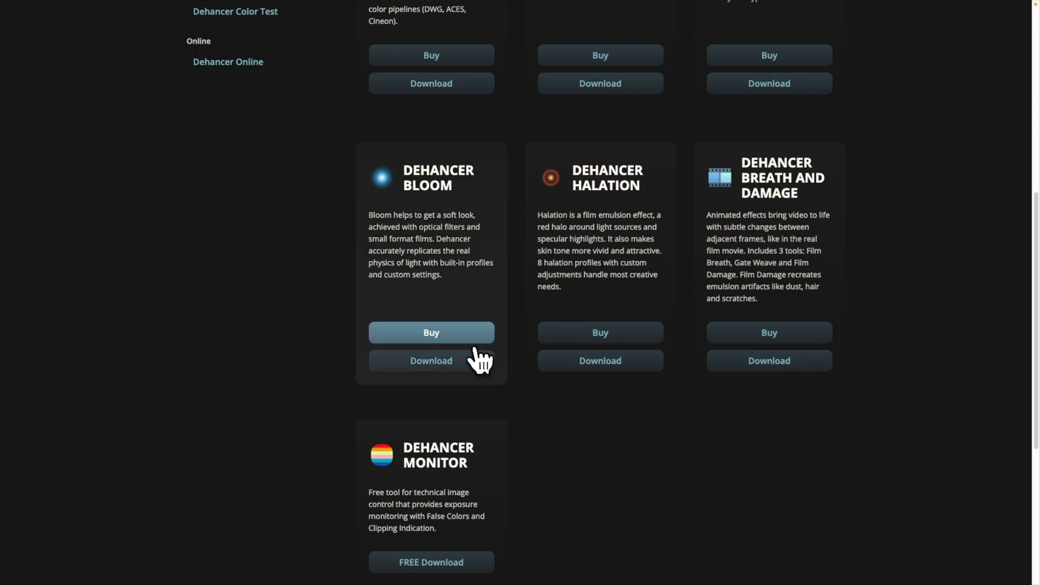
scroll(480, 360, "up", 2)
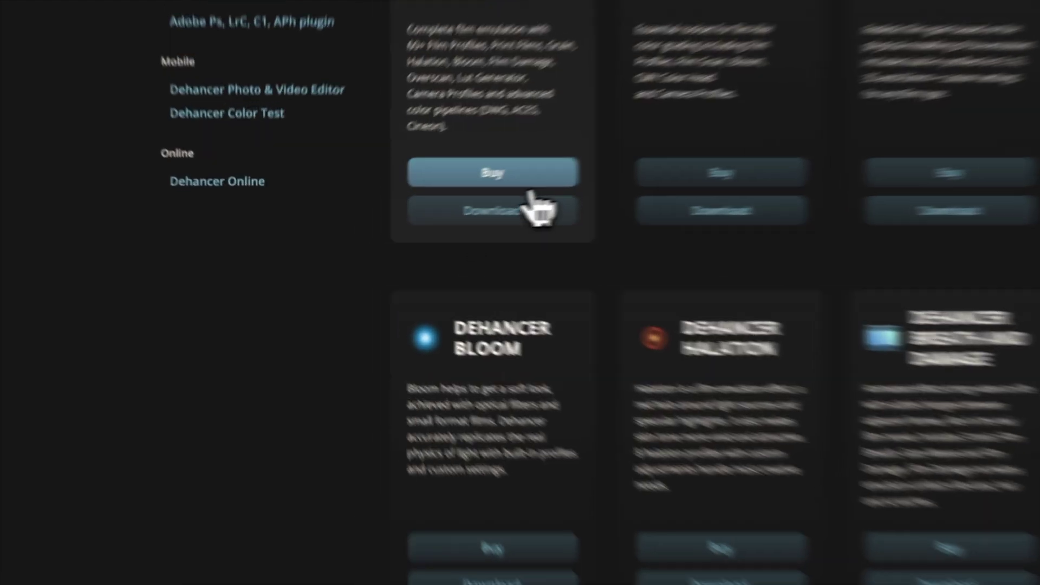
left_click(456, 194)
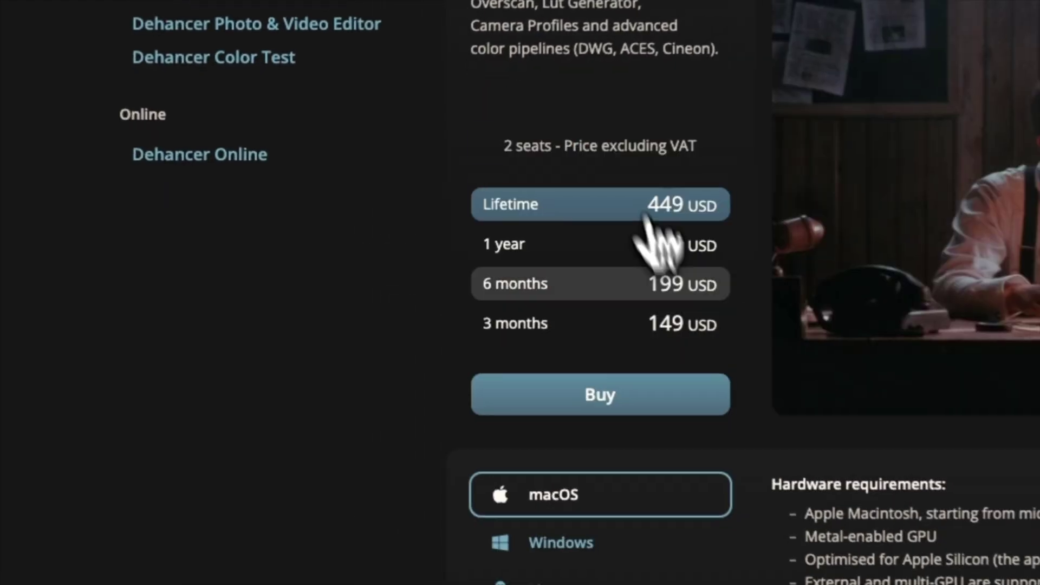